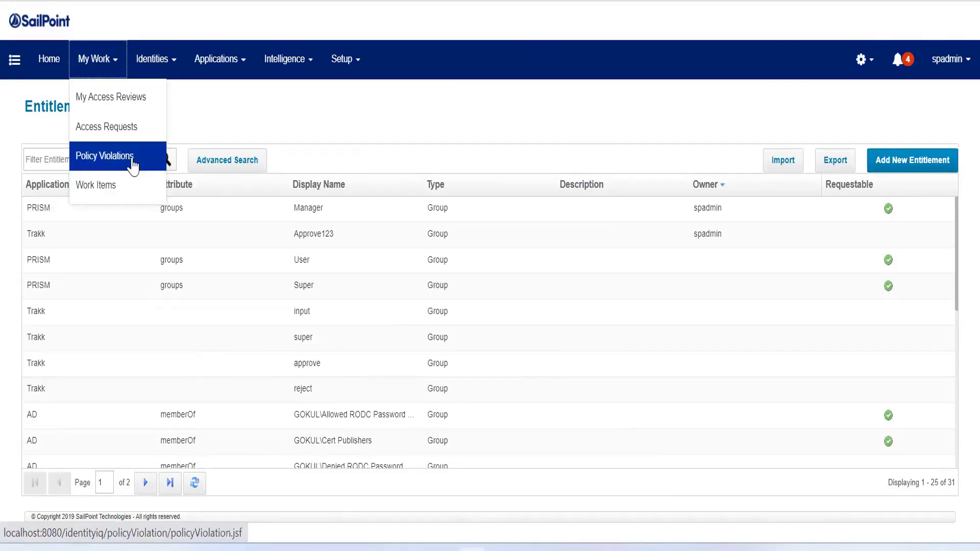
- Open the work items list and expand the full description of the policy violation in work item 126
click(131, 182)
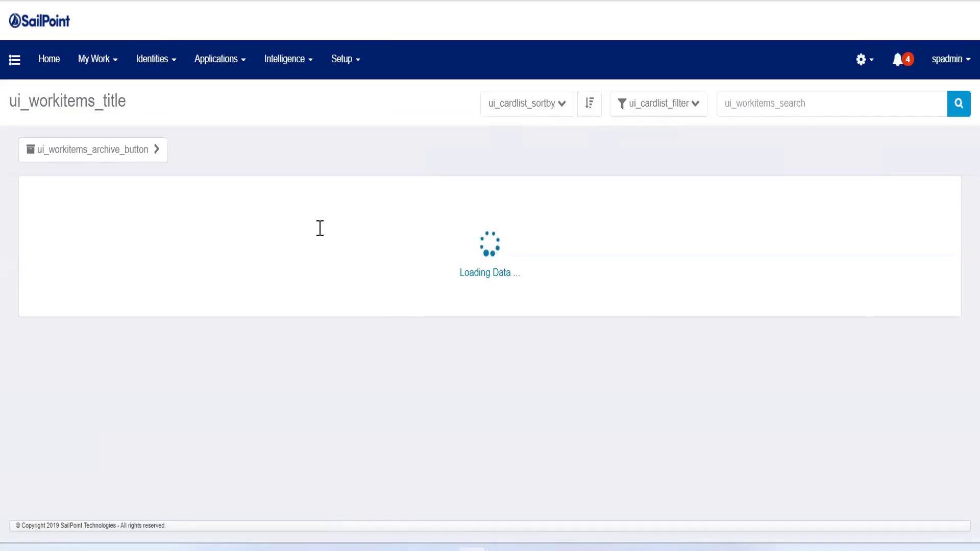
scroll(317, 247, down, 3)
scroll(315, 245, up, 1)
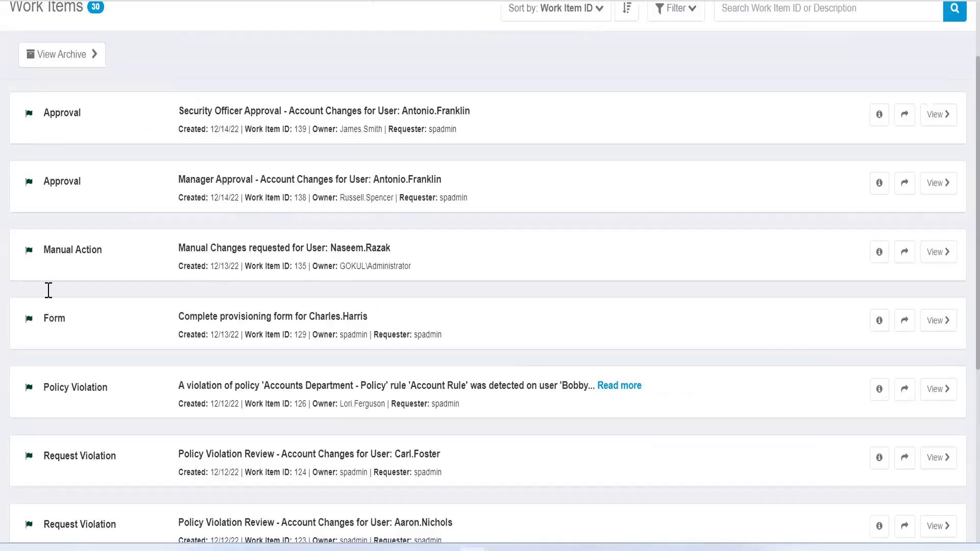
scroll(45, 287, down, 2)
drag(44, 292, 103, 292)
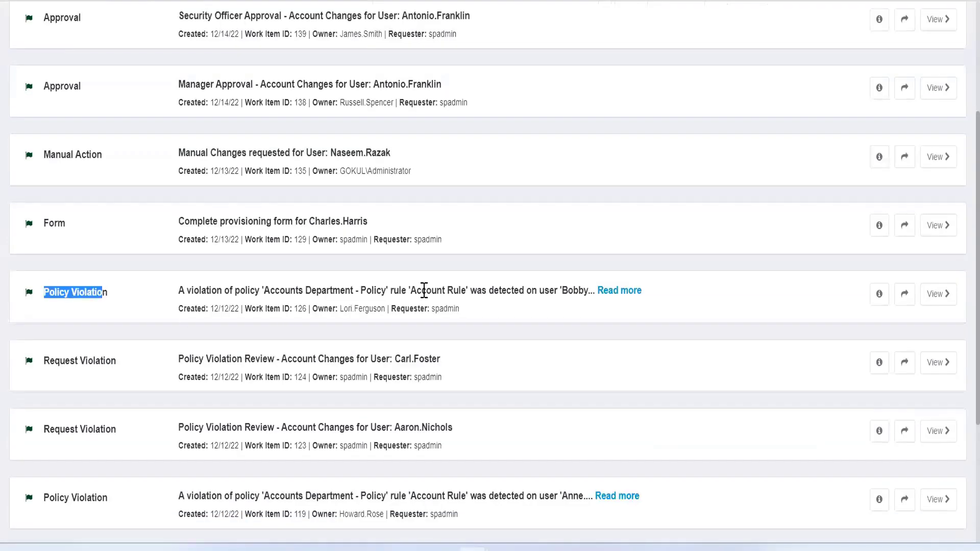
click(576, 310)
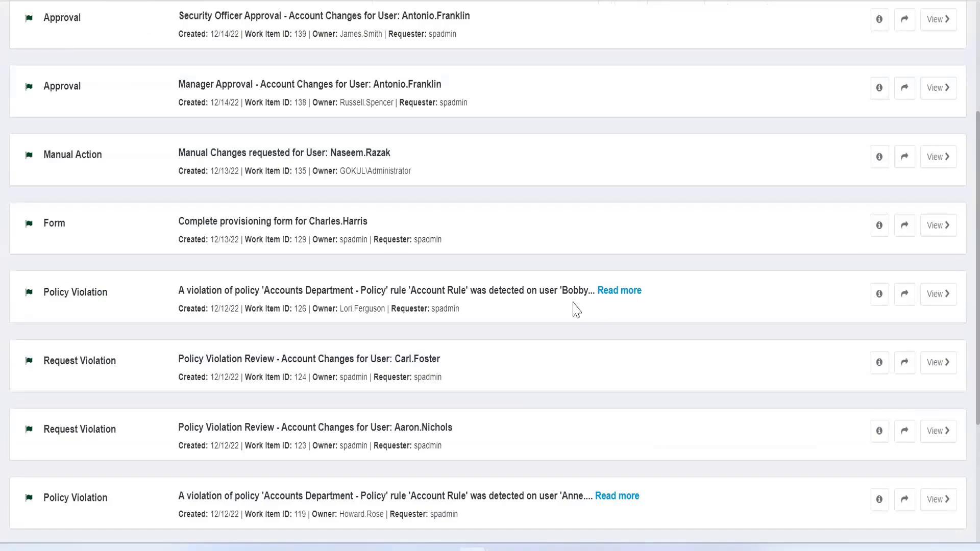
click(623, 291)
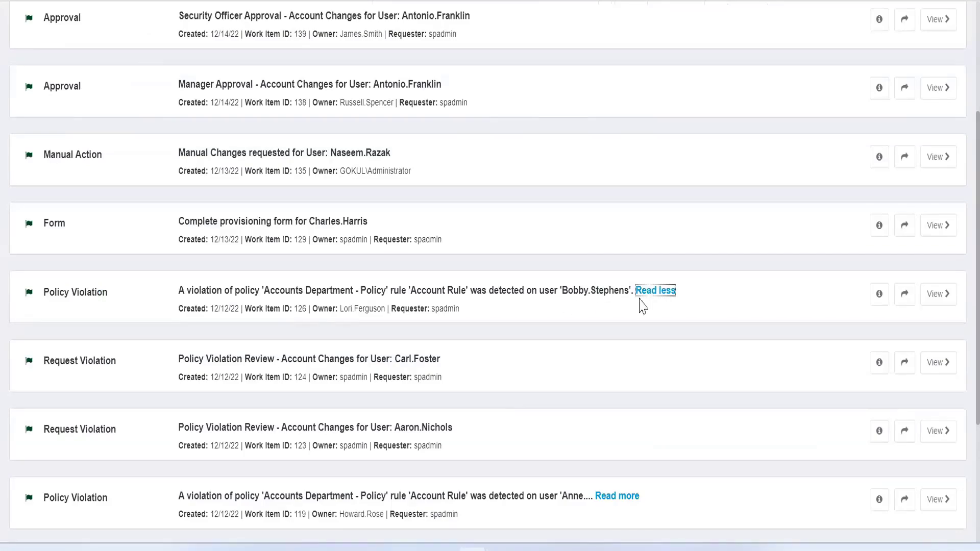
- Open policy violation work item 126, go to its violation and choose Allow Violation as the decision
click(941, 304)
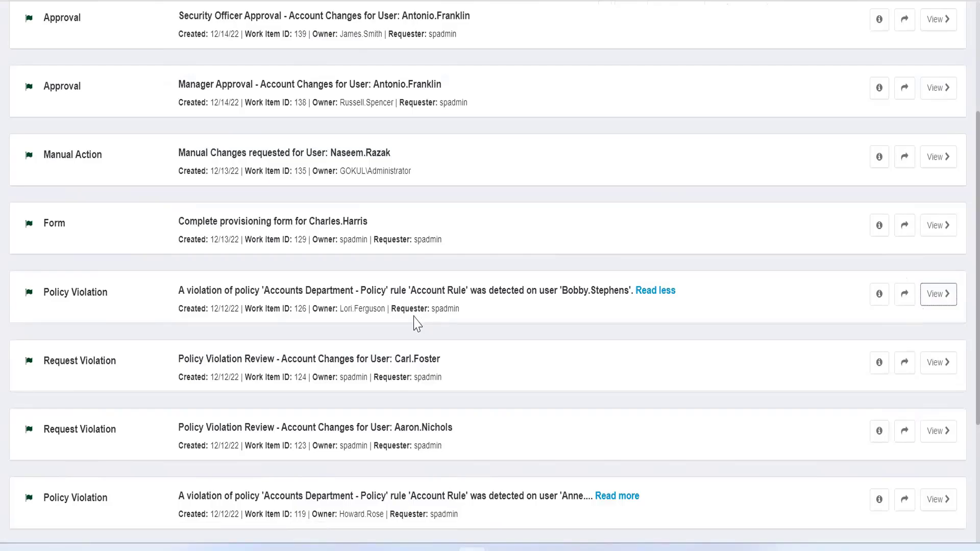
scroll(357, 327, down, 3)
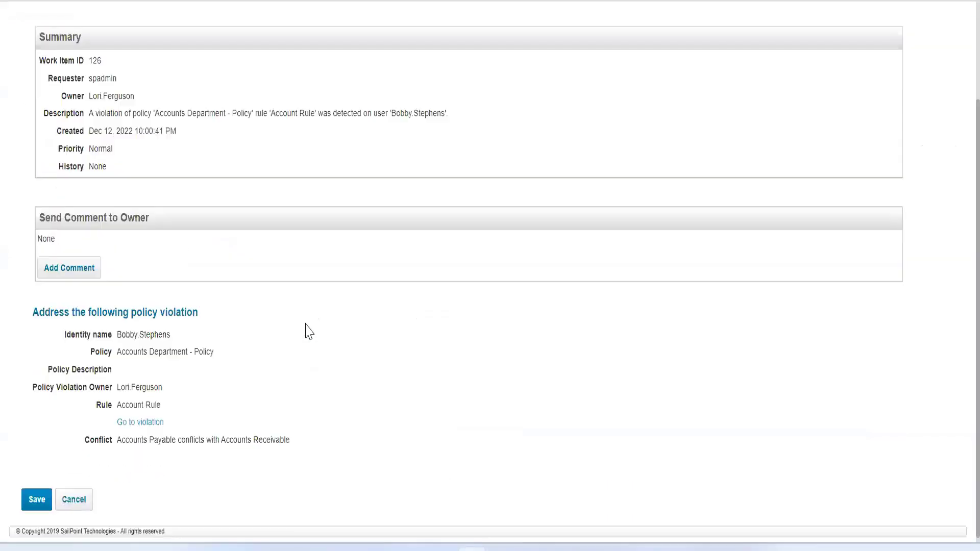
click(151, 418)
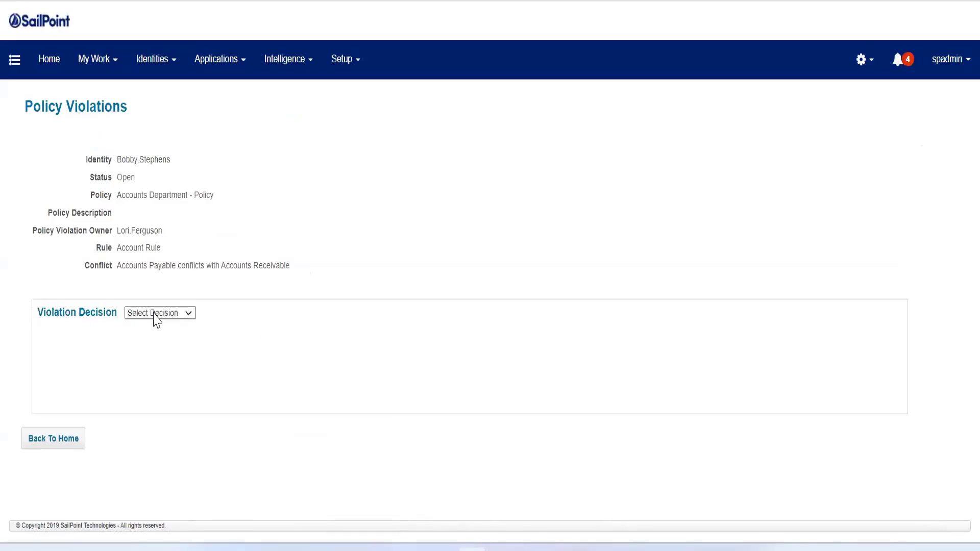
click(154, 313)
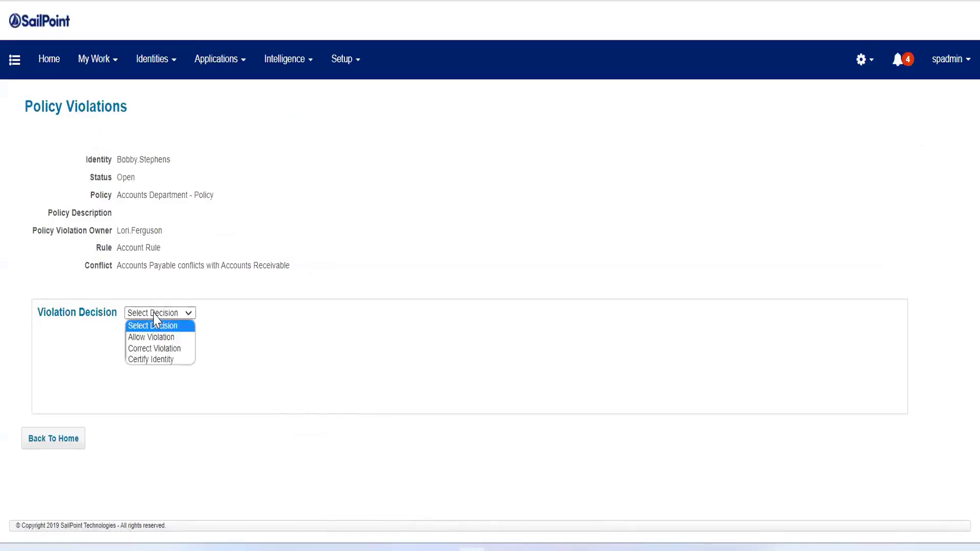
click(173, 337)
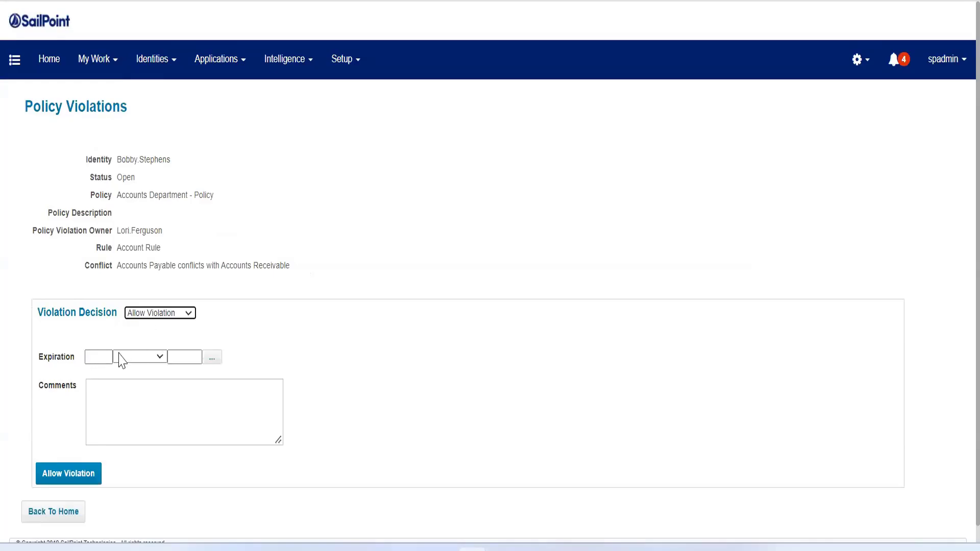
- Change the violation decision to Correct Violation and mark the conflicting Accounts Receivable role for revocation
click(180, 321)
click(189, 345)
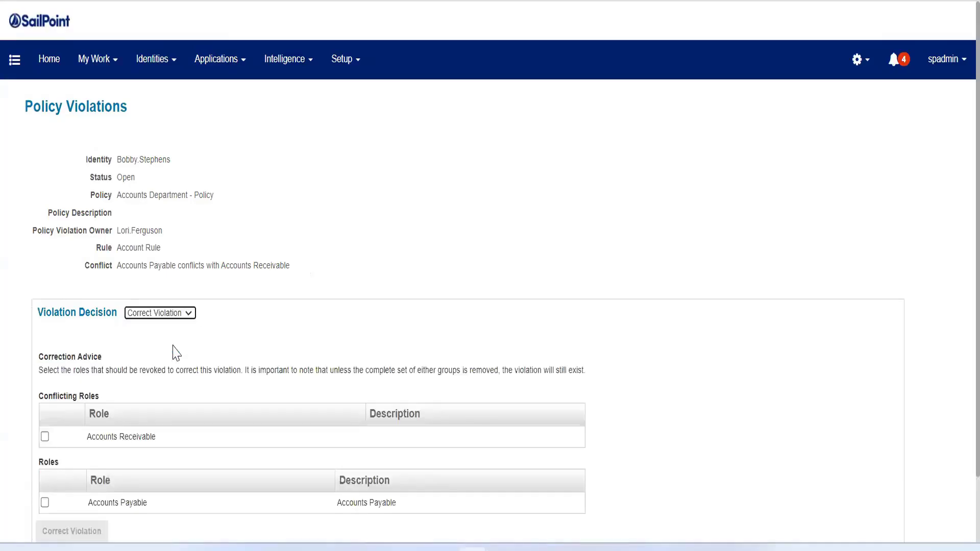
scroll(190, 345, down, 2)
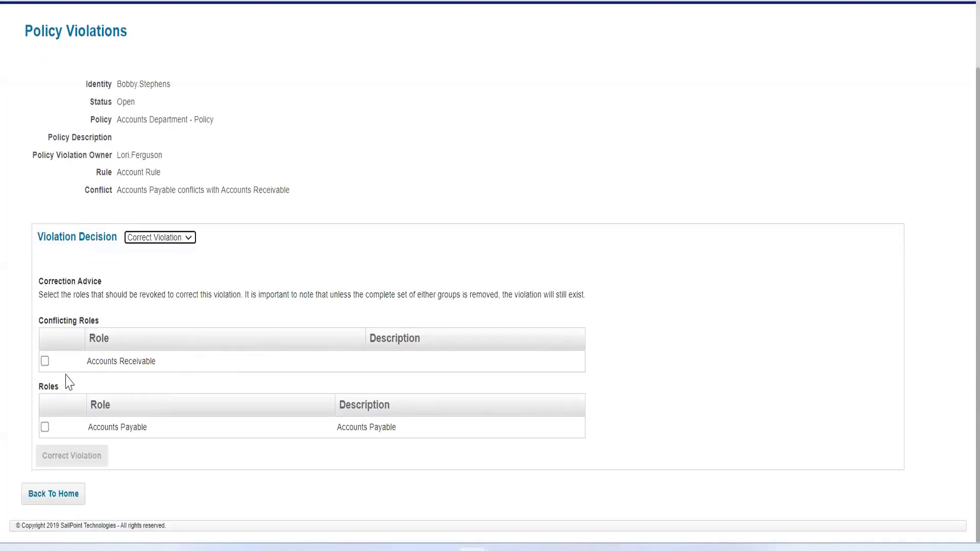
click(45, 362)
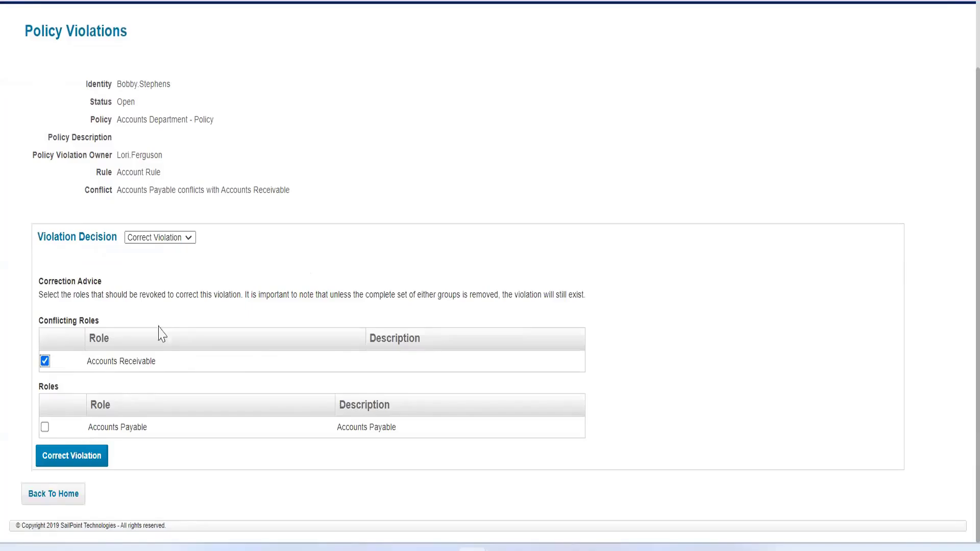
- Change the violation decision to Certify Identity to bring up the certification scheduling form
click(175, 243)
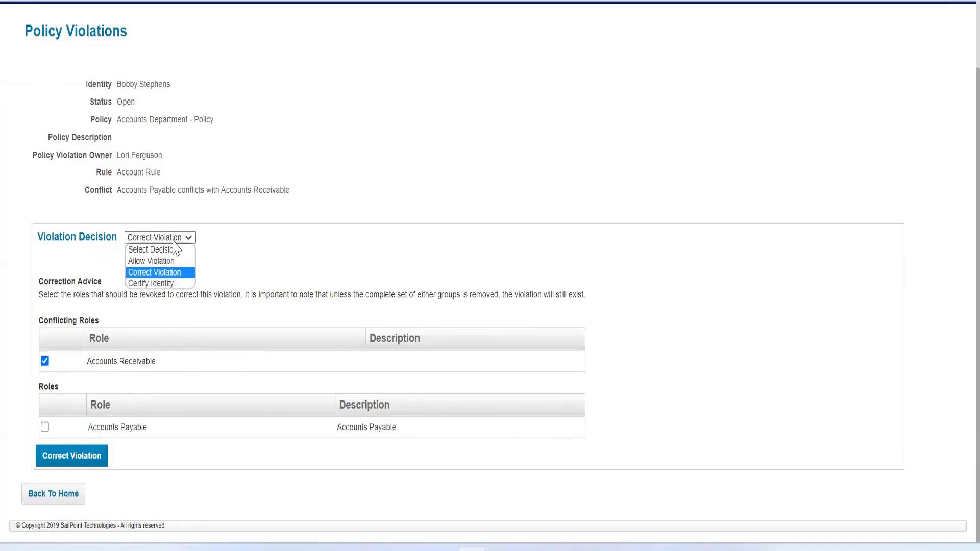
click(168, 284)
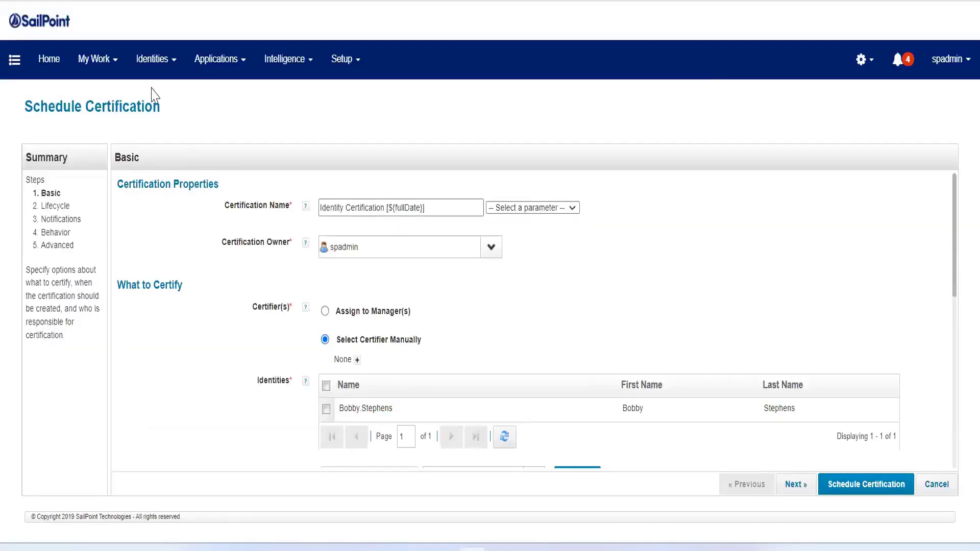
- Return to the work items list and reopen policy violation work item 126
mouse_move(103, 71)
click(106, 182)
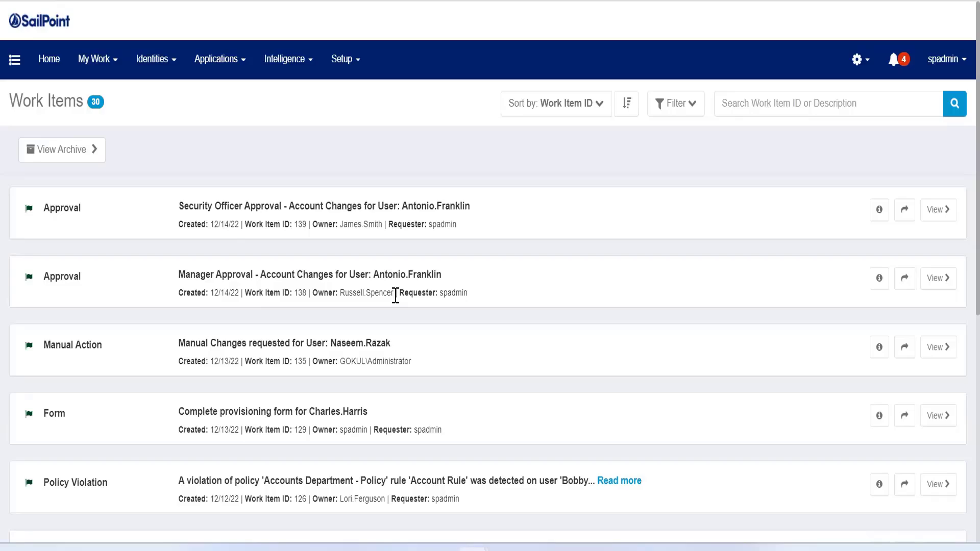
scroll(396, 295, down, 5)
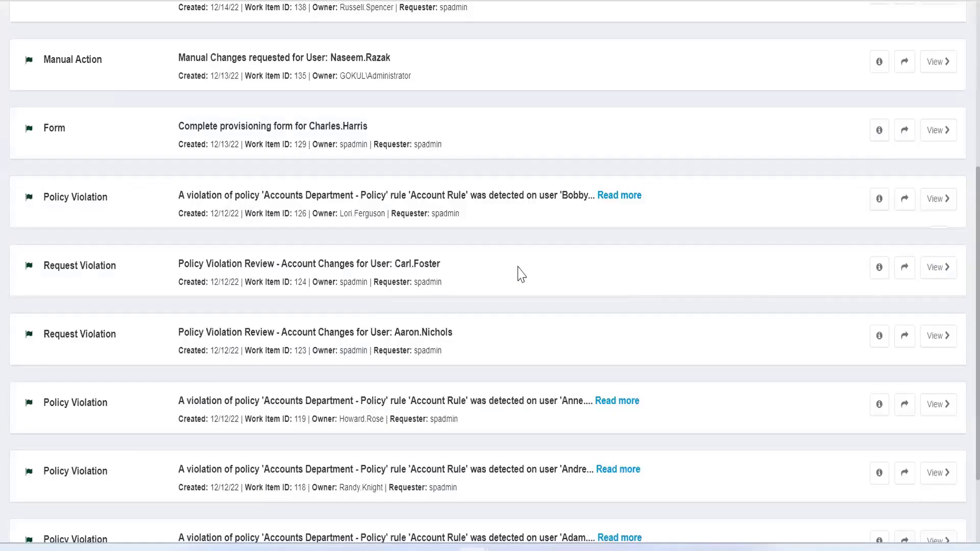
scroll(518, 274, up, 2)
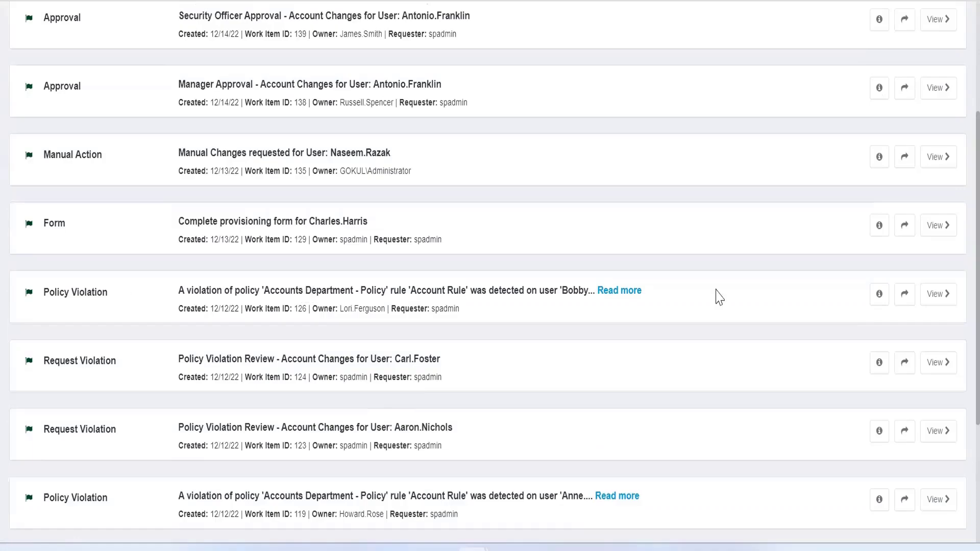
click(940, 297)
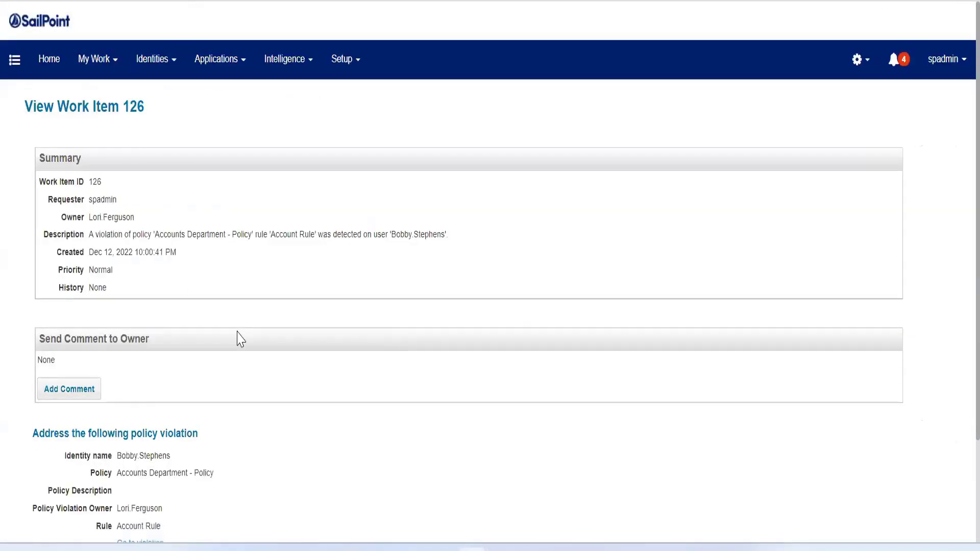
- Examine the work item's summary and its policy violation details, including the identity, policy, rule and conflict
scroll(236, 344, down, 1)
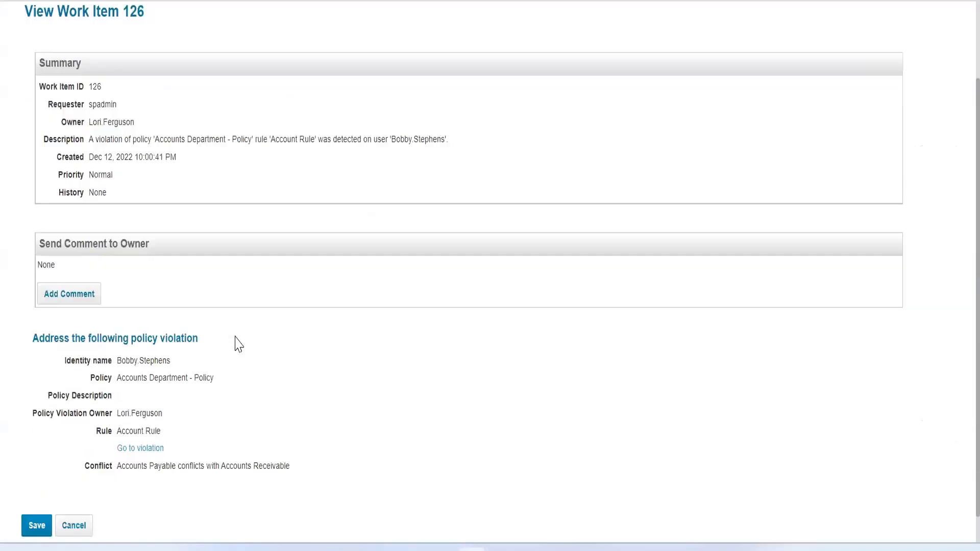
scroll(236, 344, up, 2)
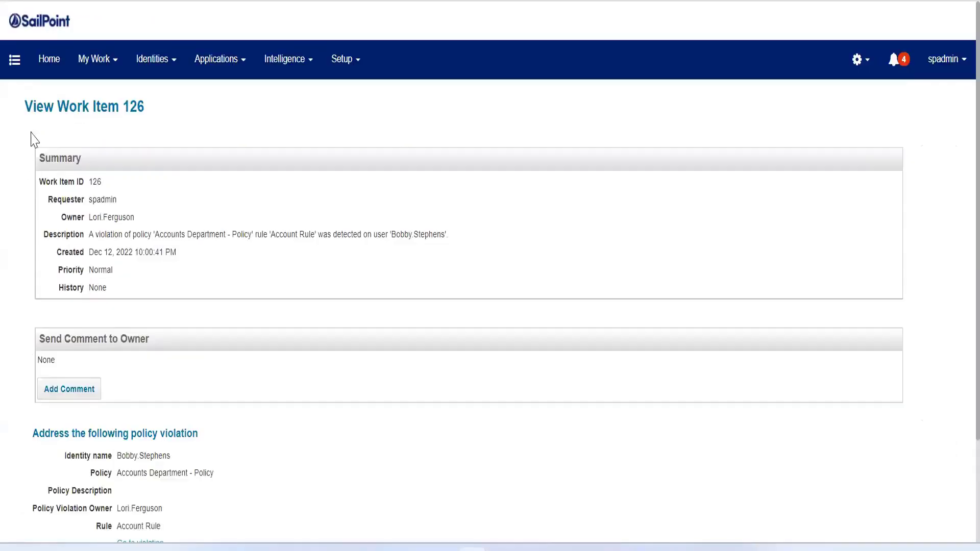
drag(26, 97, 245, 404)
click(258, 393)
scroll(168, 357, down, 3)
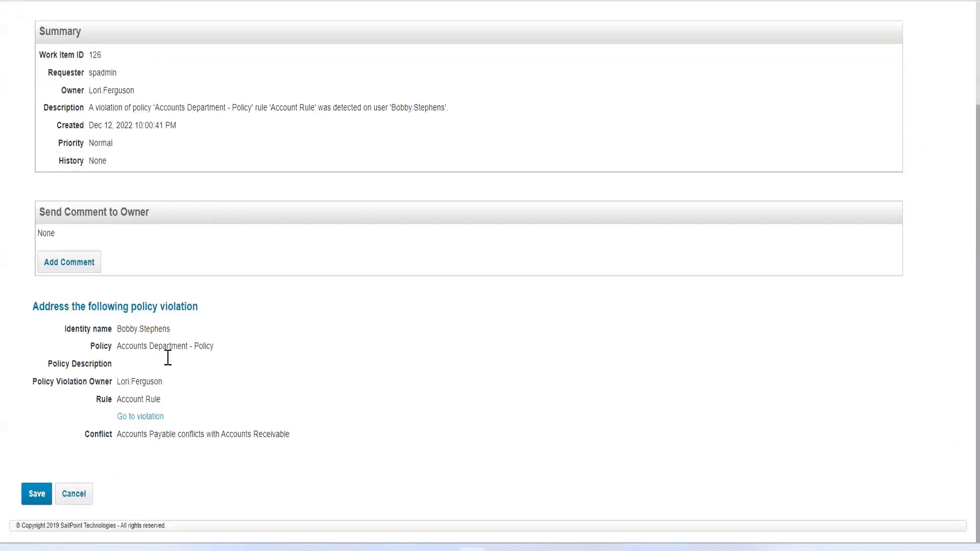
click(265, 370)
drag(119, 330, 234, 344)
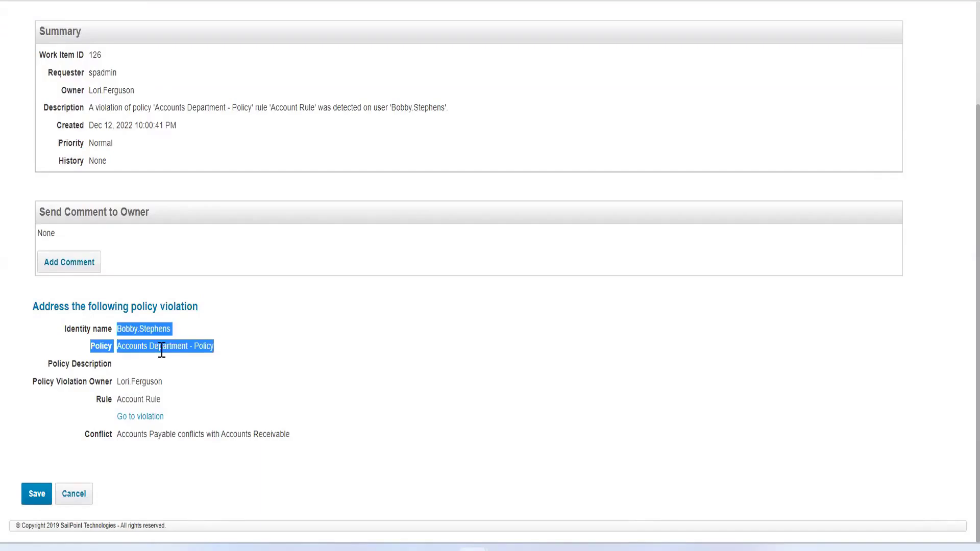
drag(124, 347, 222, 365)
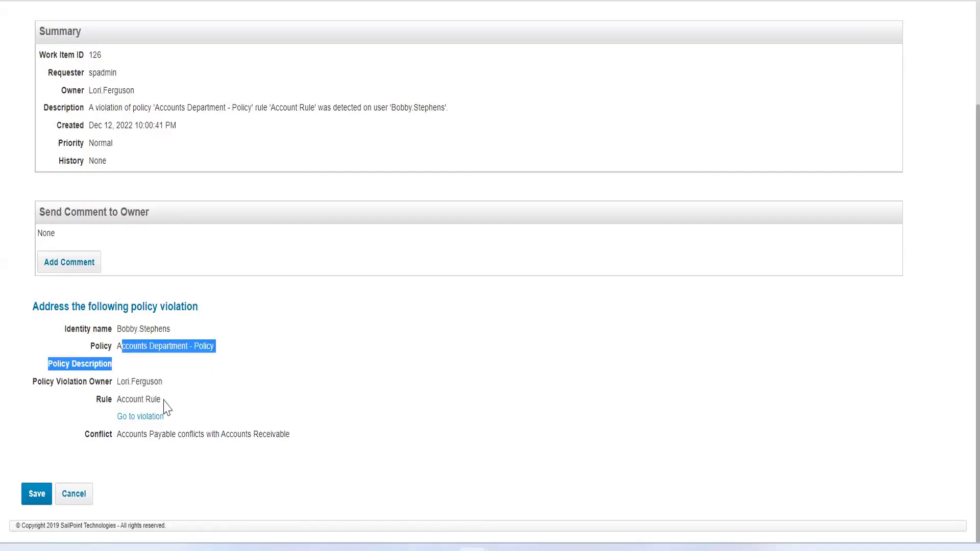
drag(163, 400, 117, 405)
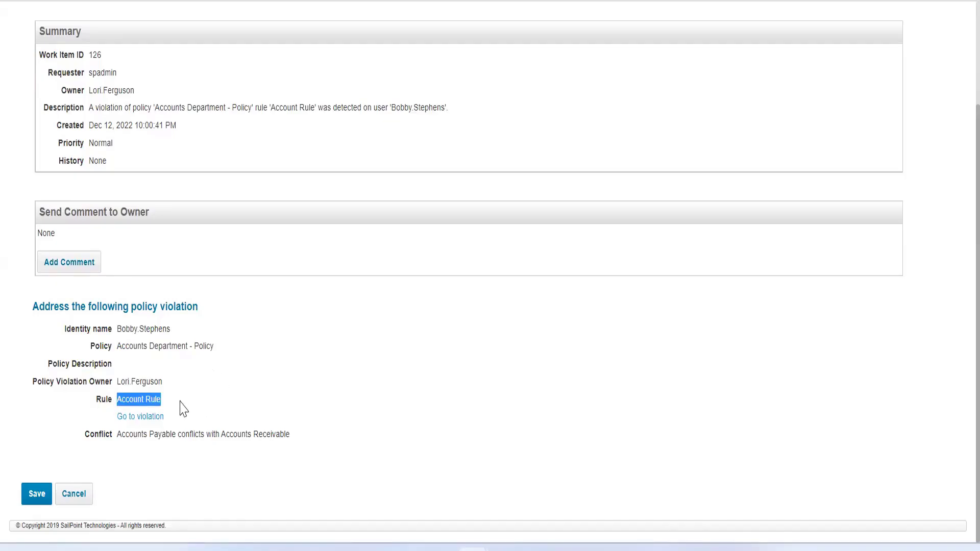
click(135, 402)
drag(117, 400, 196, 409)
drag(117, 346, 225, 361)
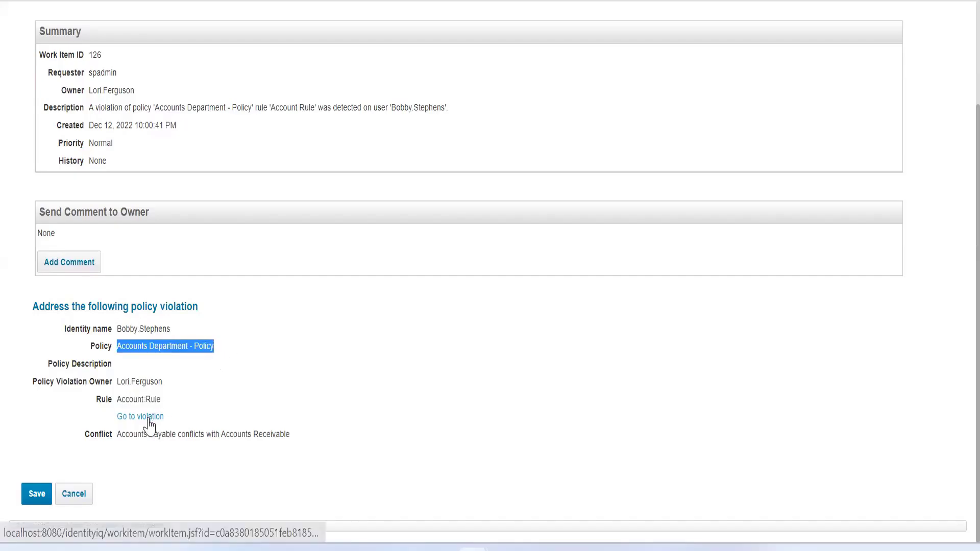
drag(118, 434, 319, 452)
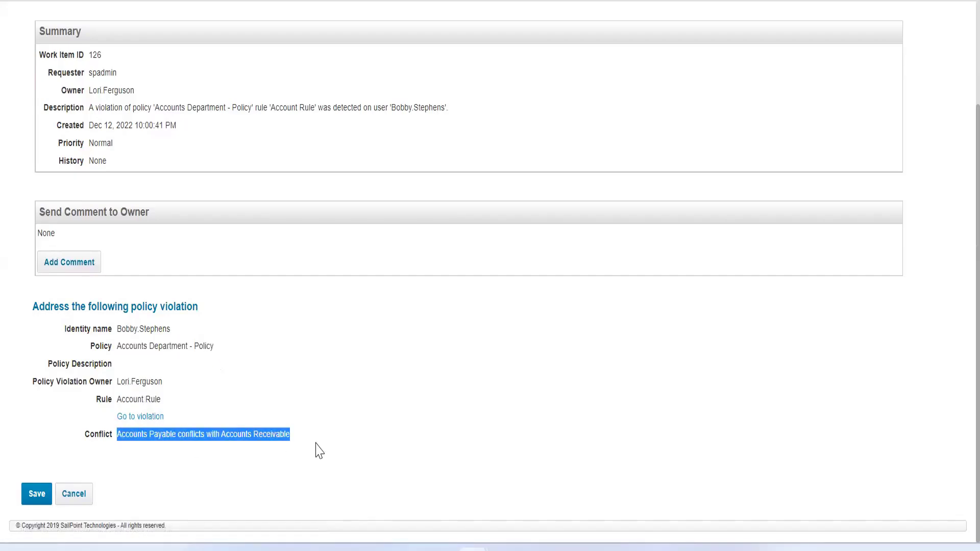
- Go to the violation from the work item and set the violation decision to Allow Violation
click(148, 419)
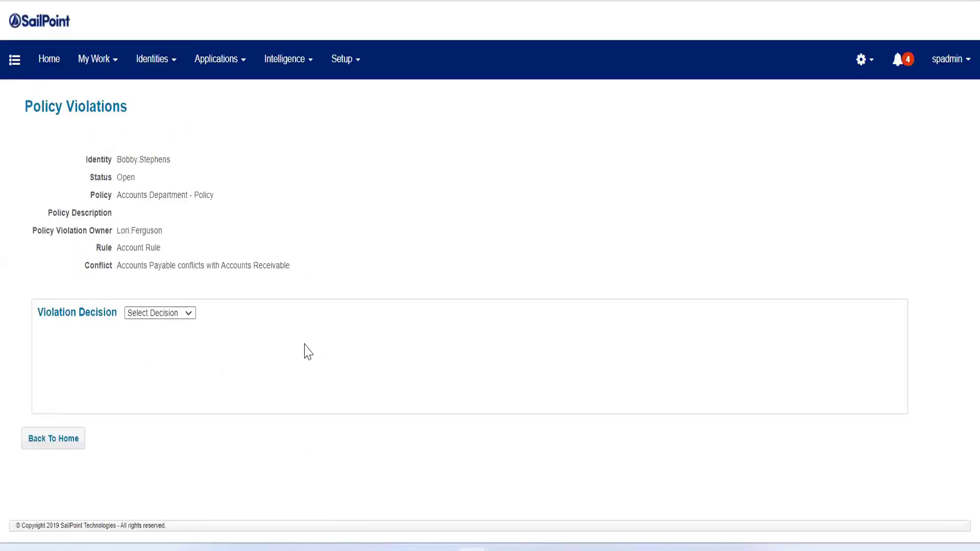
click(136, 314)
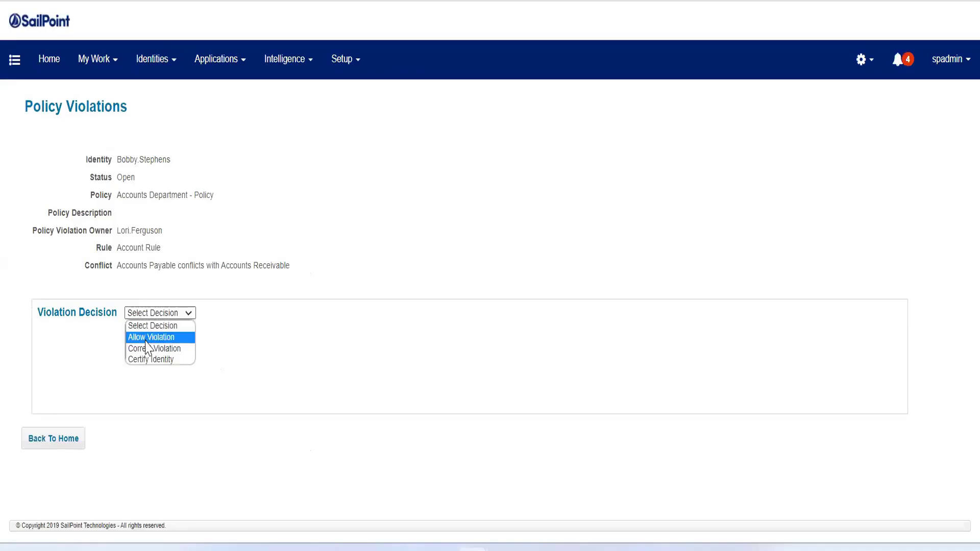
click(176, 338)
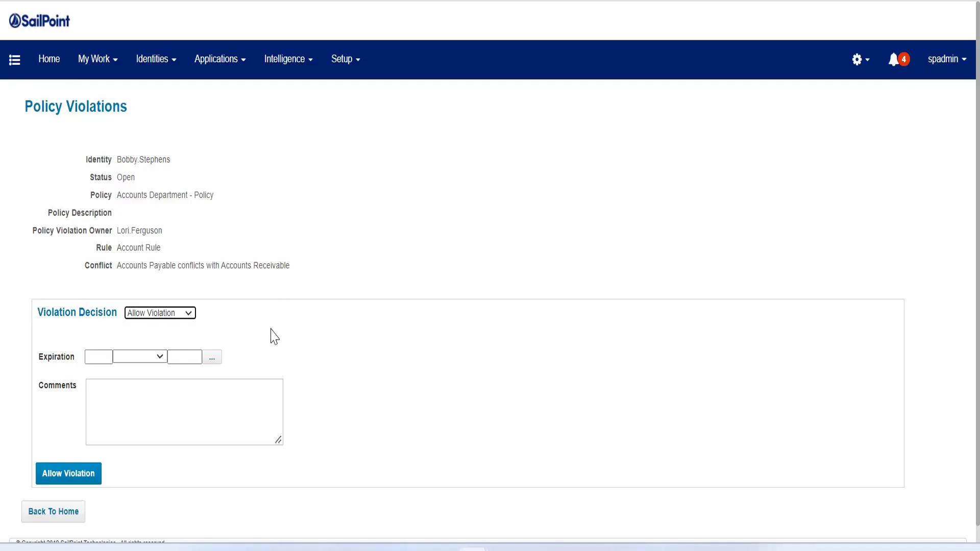
- Inspect the expiration date and comments fields offered for the Allow Violation decision, leaving them blank
click(178, 316)
click(177, 336)
click(105, 356)
click(144, 360)
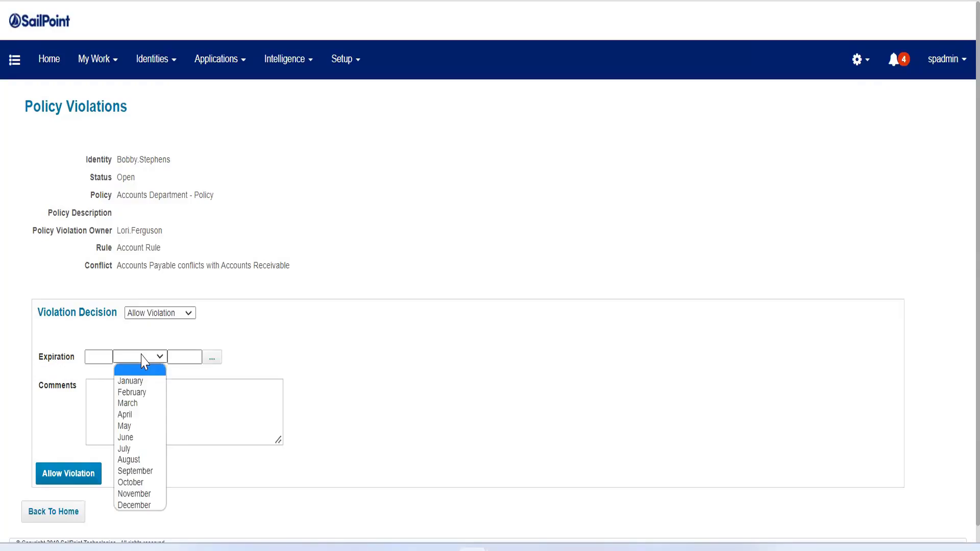
click(145, 361)
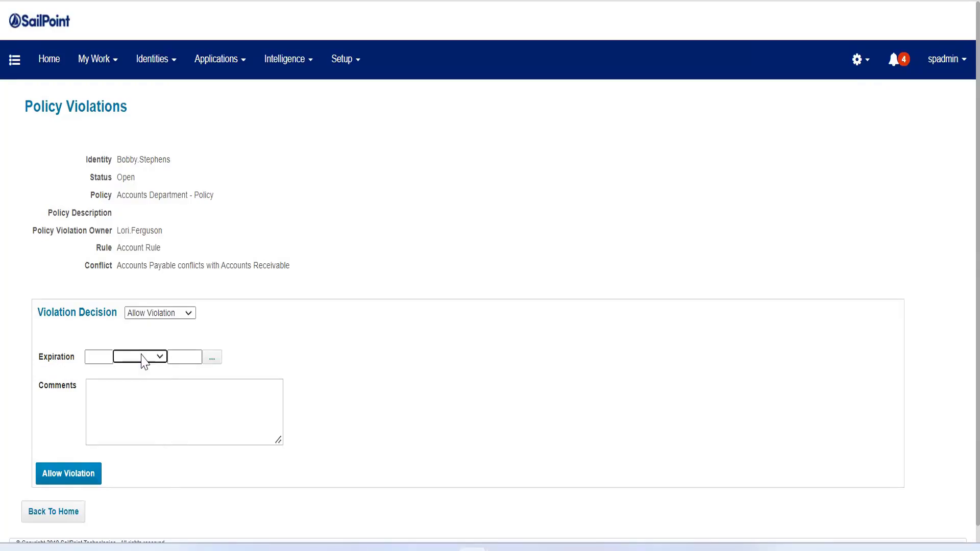
click(105, 356)
click(163, 407)
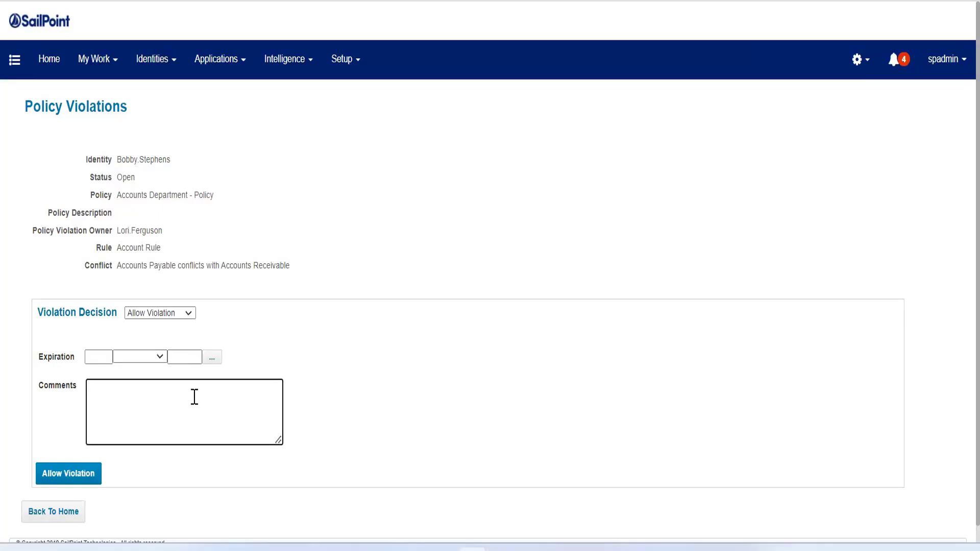
- Set the violation decision to Correct Violation and bring the conflicting roles into view
click(178, 313)
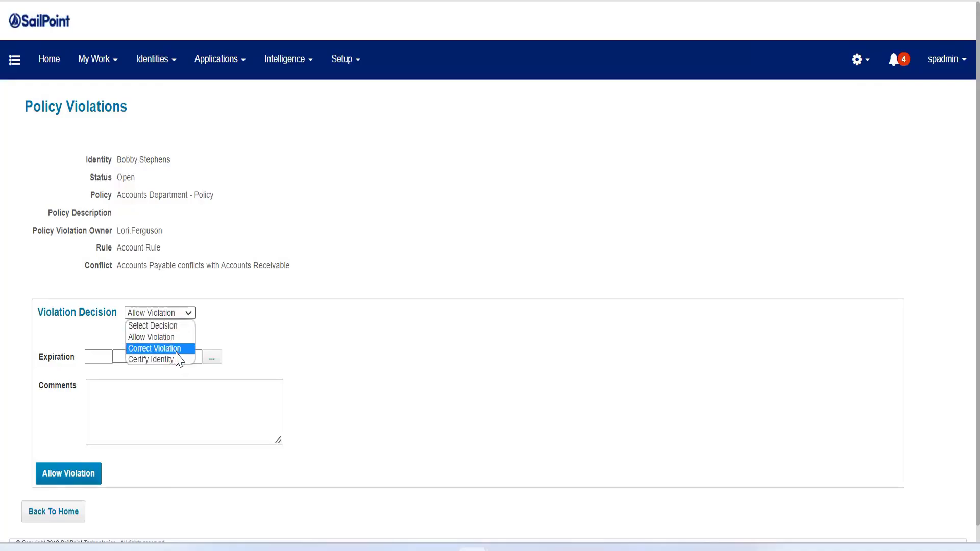
click(176, 350)
scroll(164, 353, down, 2)
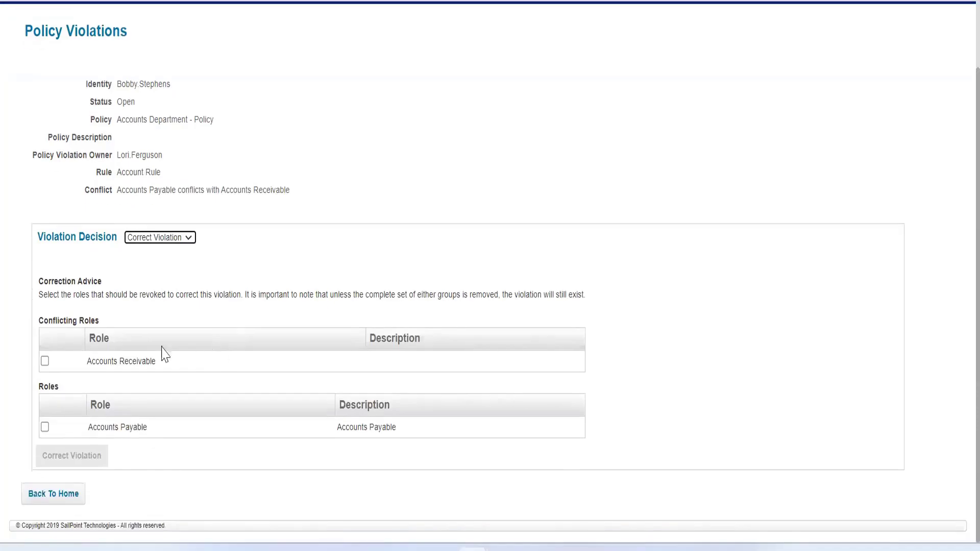
- Select only the Accounts Payable role for revocation in the correction advice, leaving Accounts Receivable unselected
click(45, 362)
click(45, 428)
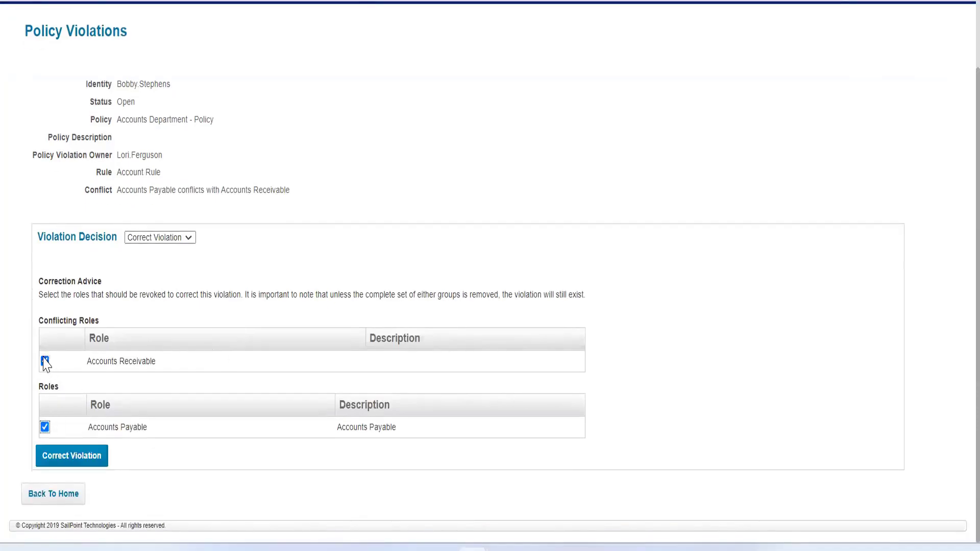
click(45, 362)
- Set the violation decision to Certify Identity and assign the certification to the manager under What to Certify
click(156, 242)
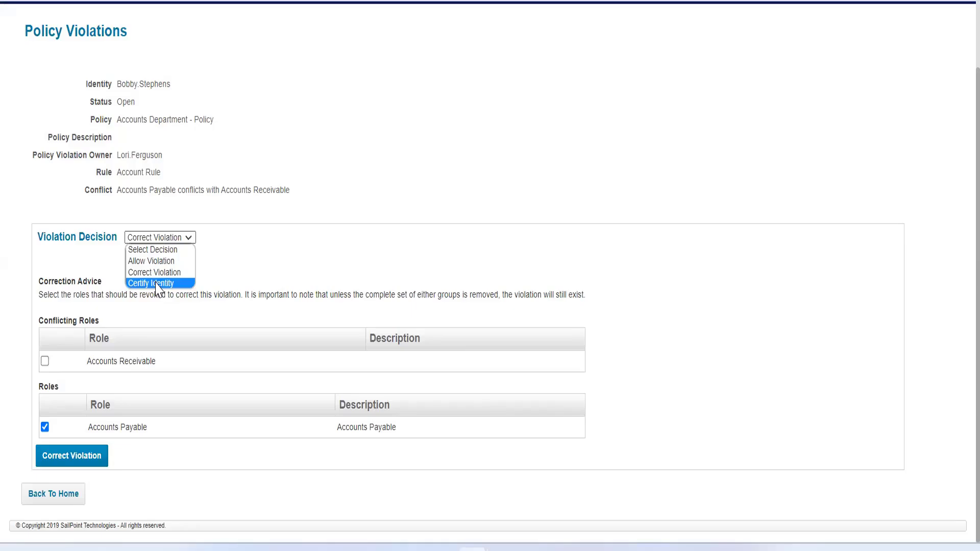
click(156, 283)
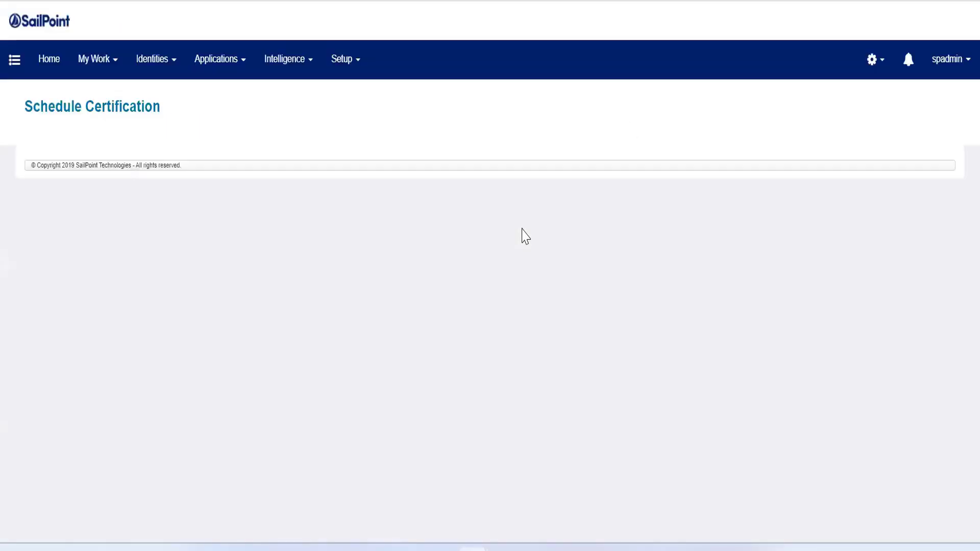
scroll(525, 236, down, 2)
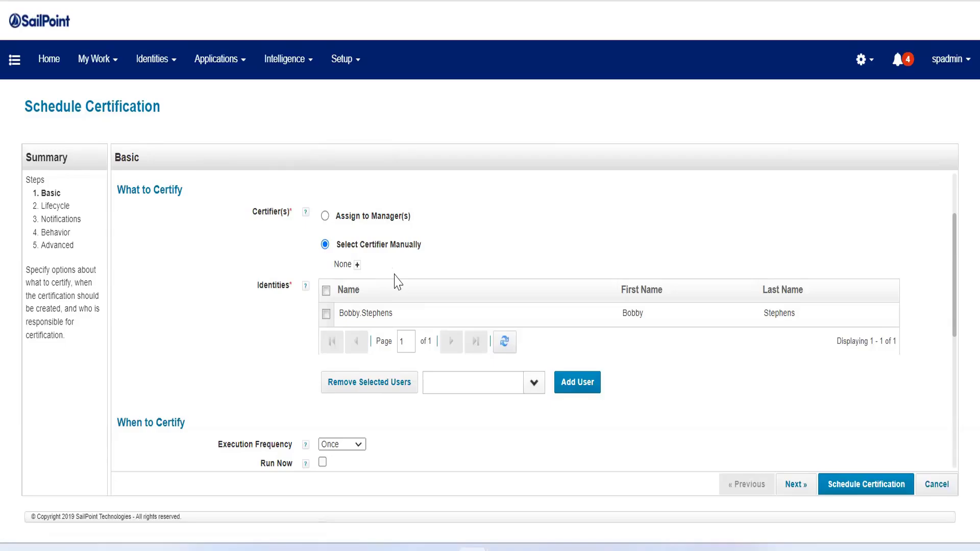
scroll(398, 282, up, 2)
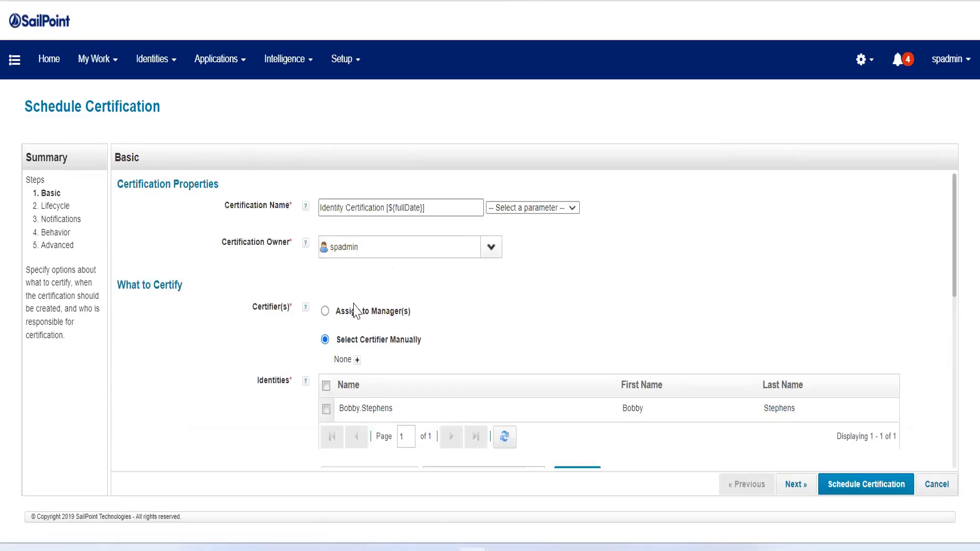
click(325, 312)
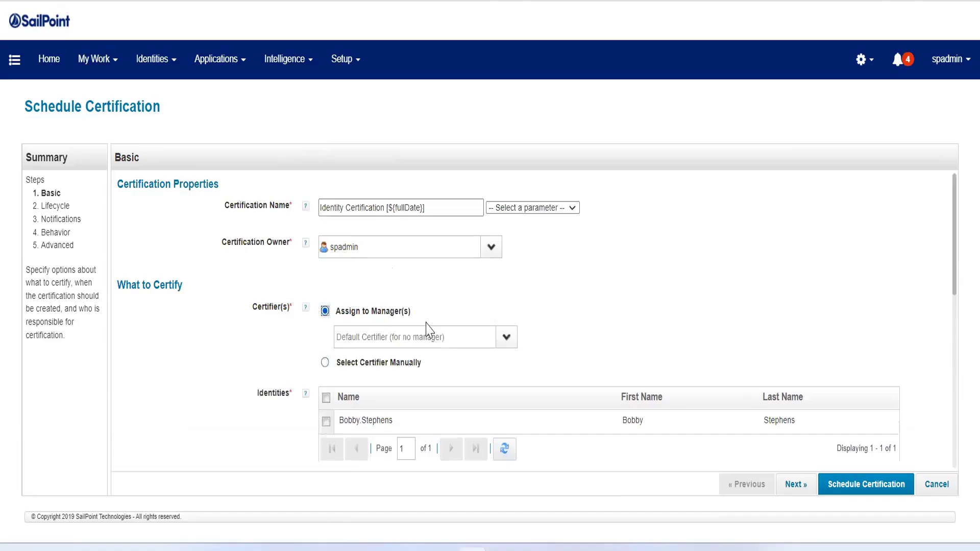
scroll(640, 361, down, 1)
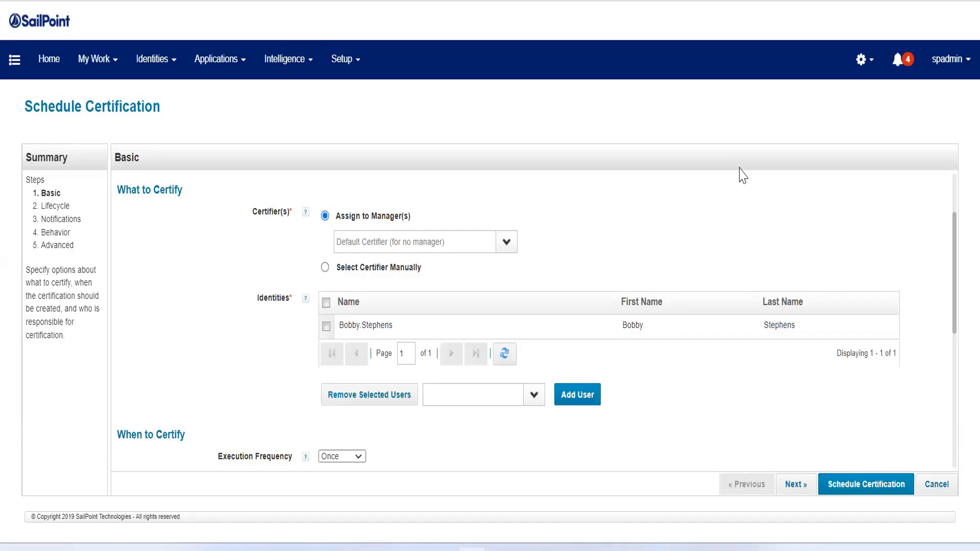
- Go to the work items list and view policy violation work item 118
click(96, 61)
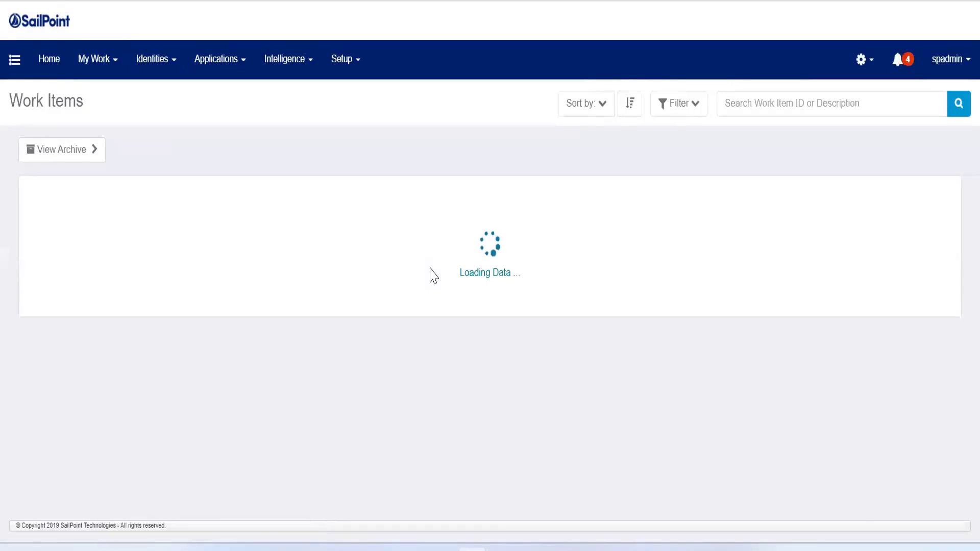
scroll(334, 350, down, 7)
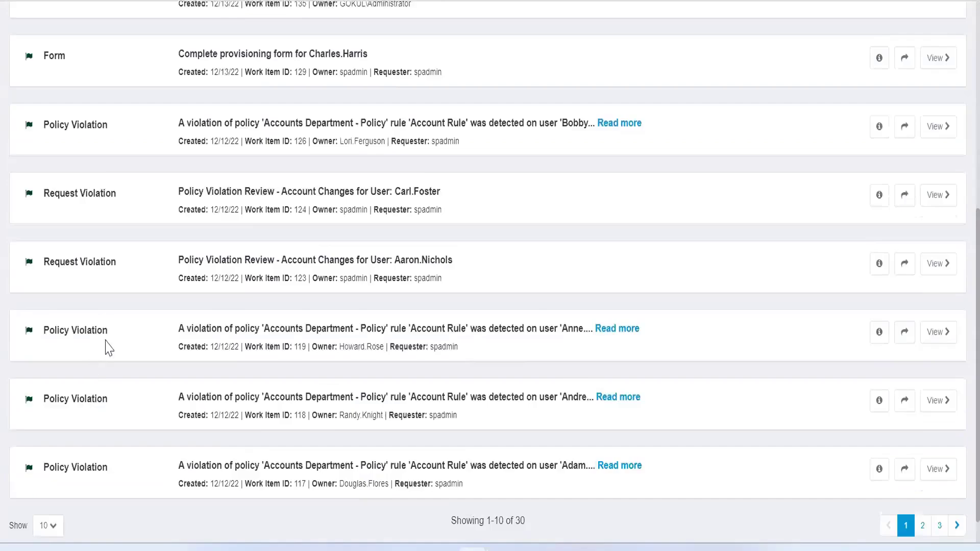
scroll(109, 349, down, 1)
drag(112, 311, 44, 311)
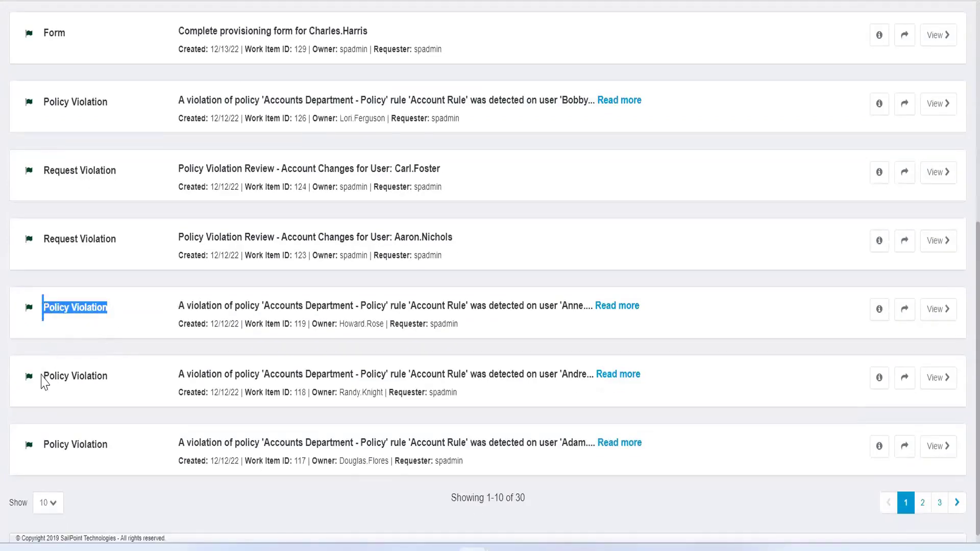
drag(44, 380, 113, 382)
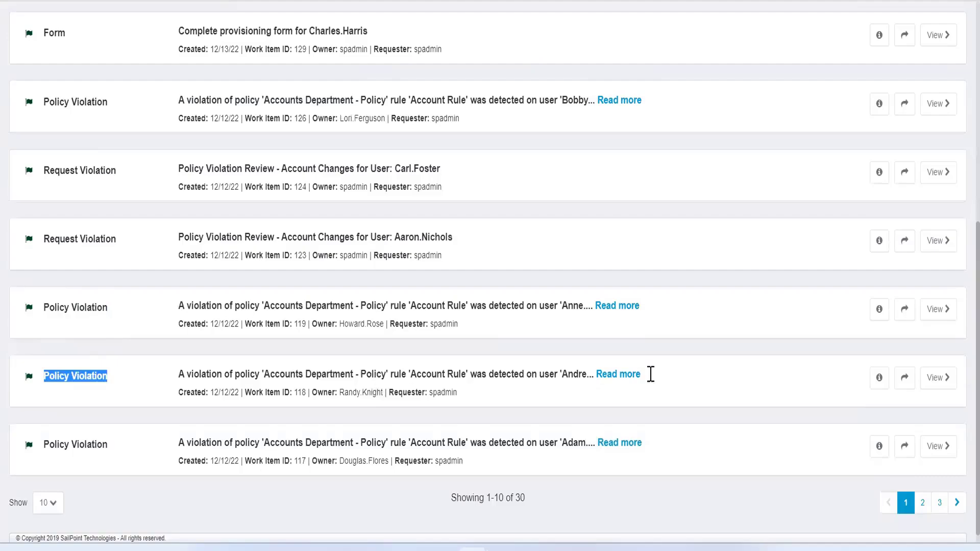
click(935, 378)
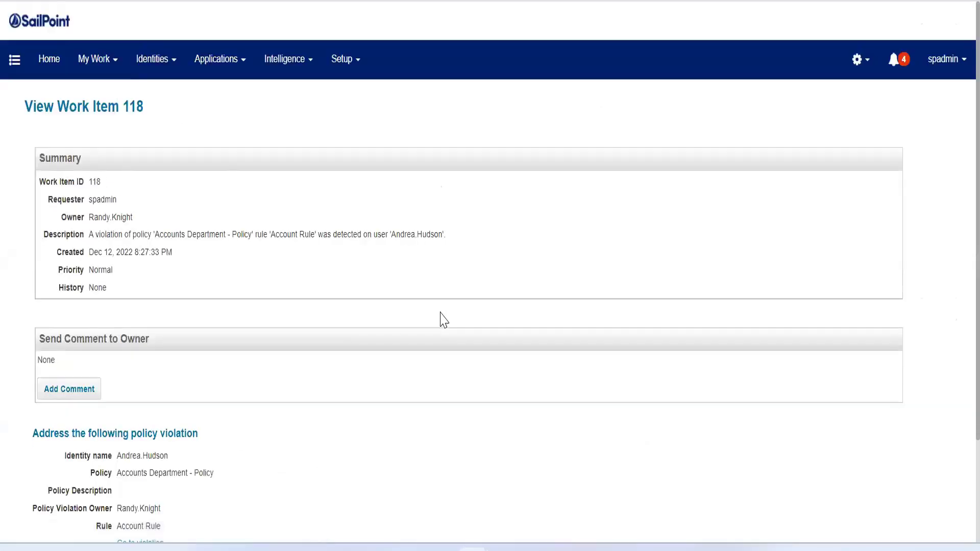
- Go to the violation from work item 118 and inspect the available violation decisions without choosing one
scroll(439, 322, down, 2)
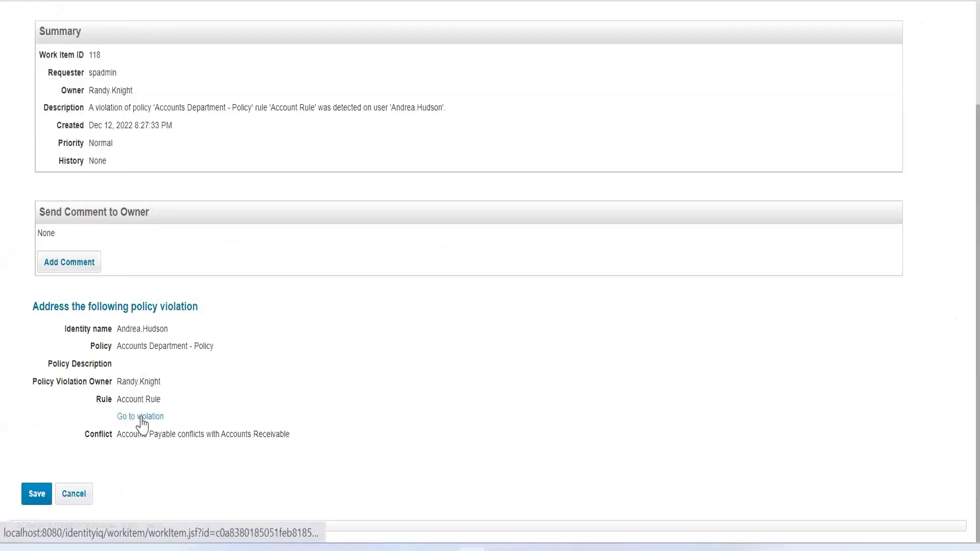
click(141, 422)
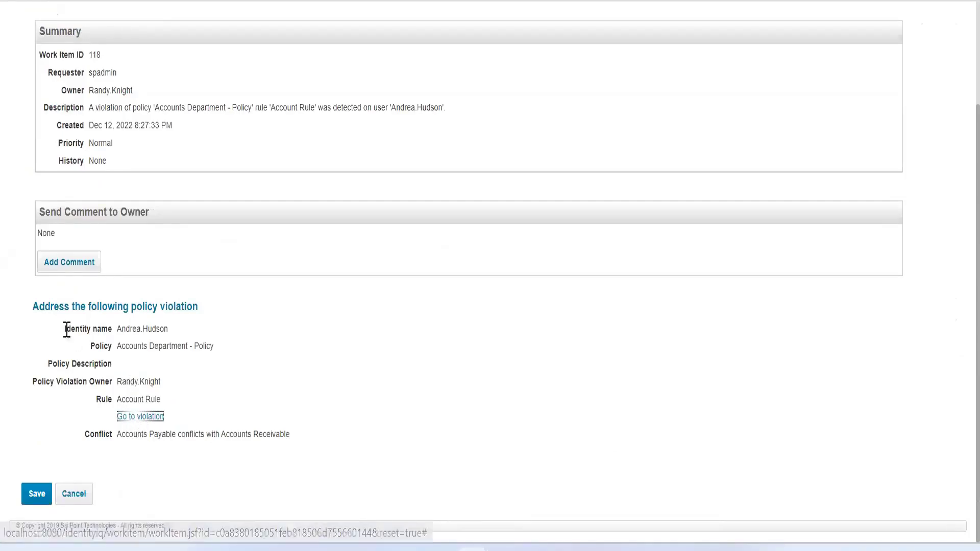
drag(65, 329, 67, 329)
drag(181, 423, 280, 437)
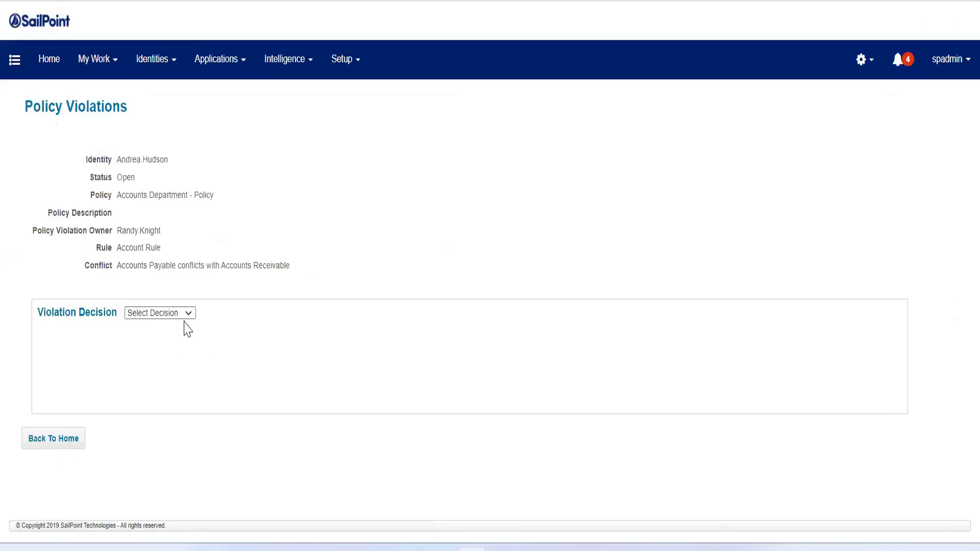
click(187, 314)
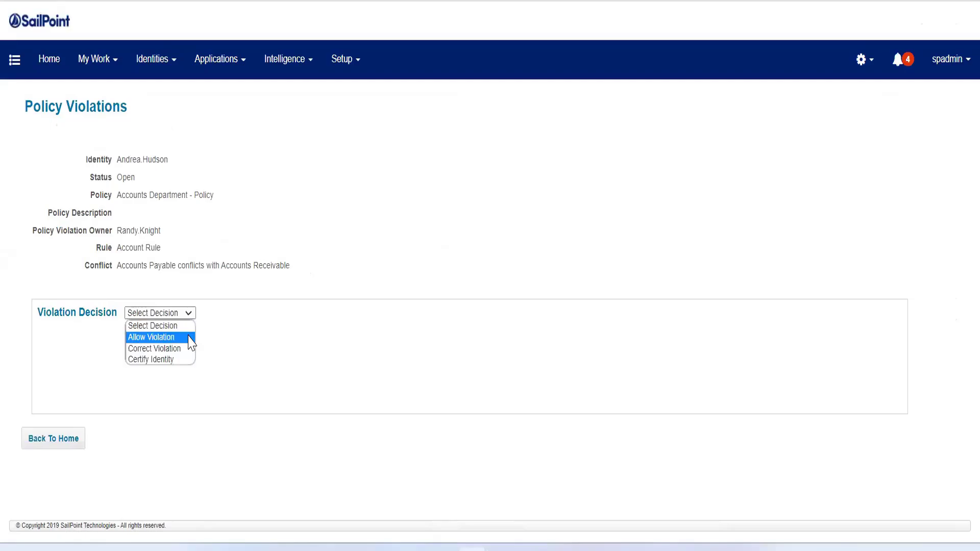
click(403, 362)
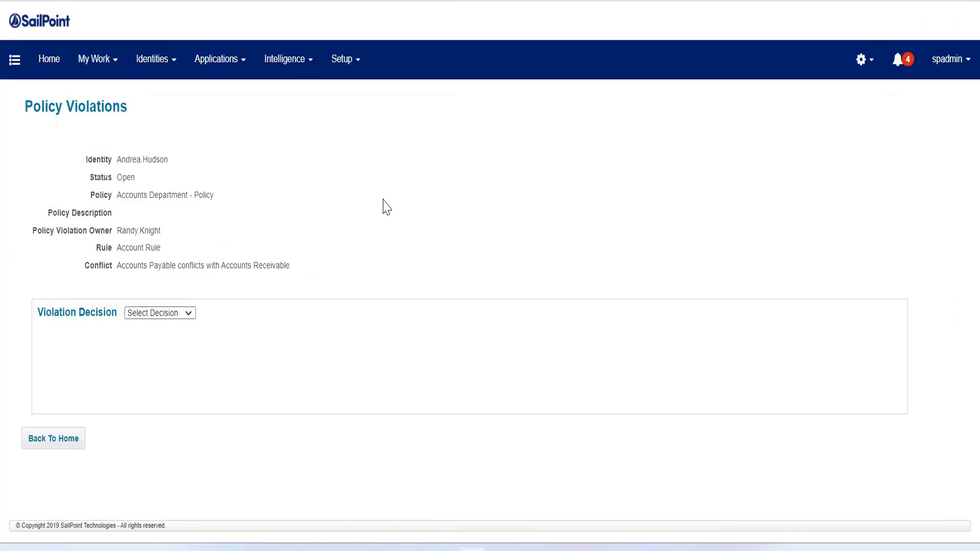
- Return to the home page and open the Policy Violations list under My Work
click(55, 70)
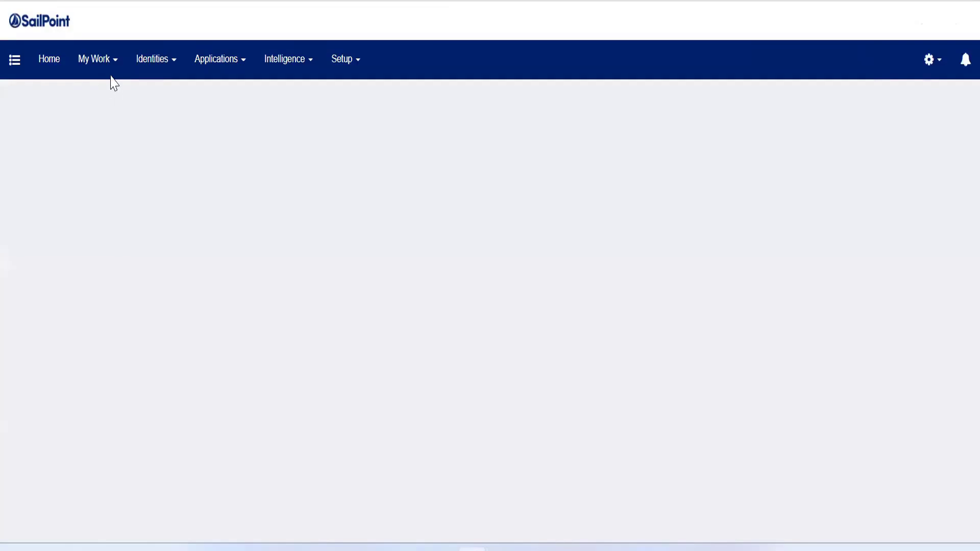
click(105, 64)
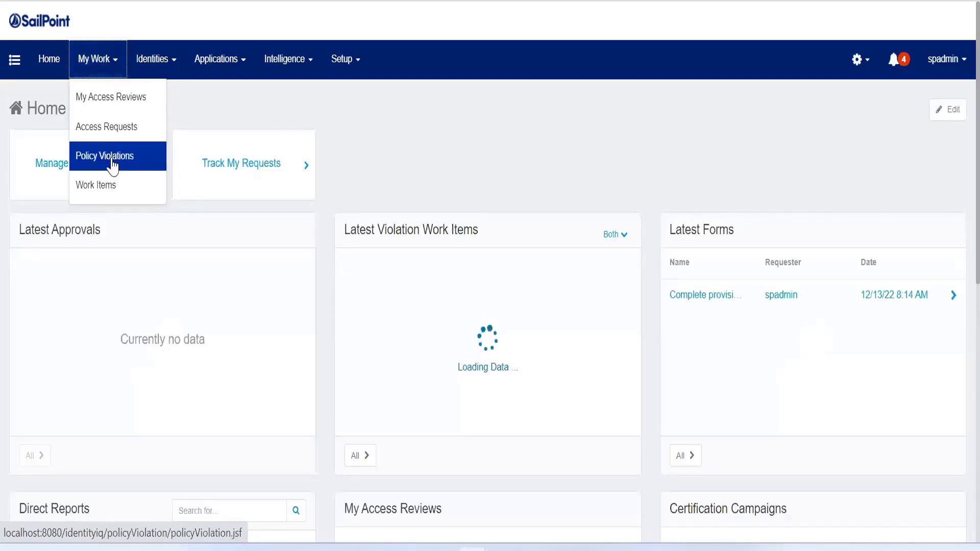
click(108, 156)
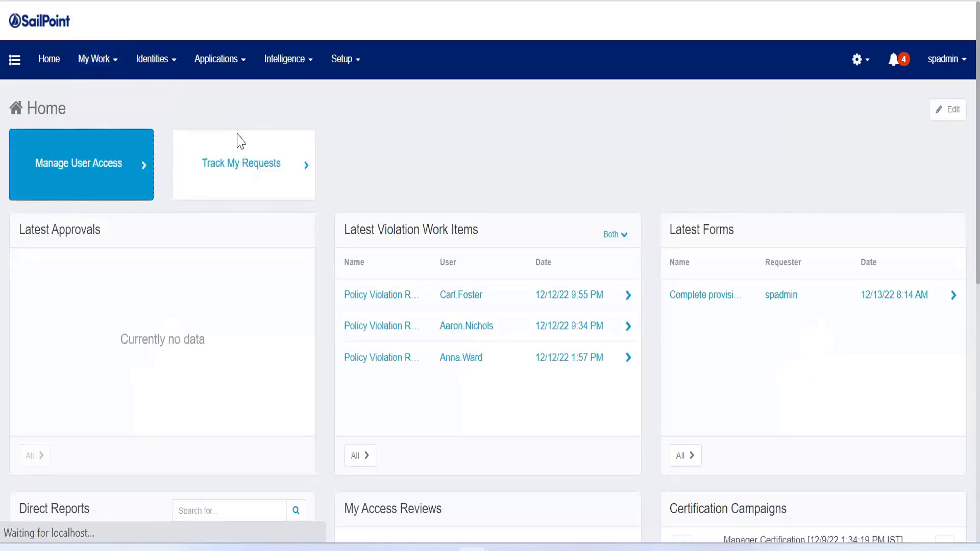
click(473, 339)
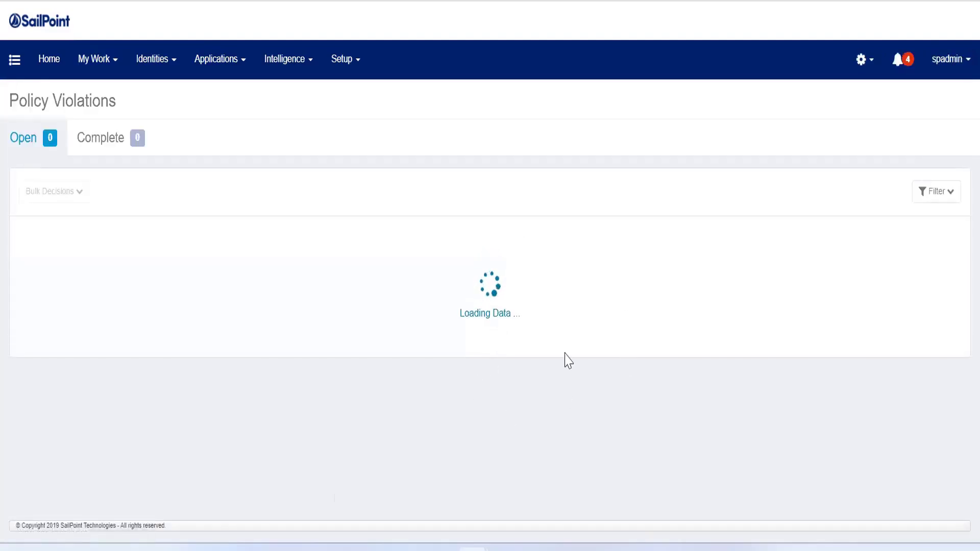
- Examine the open policy violations and their decision options, check the completed violations, and return to the home page
scroll(516, 356, down, 4)
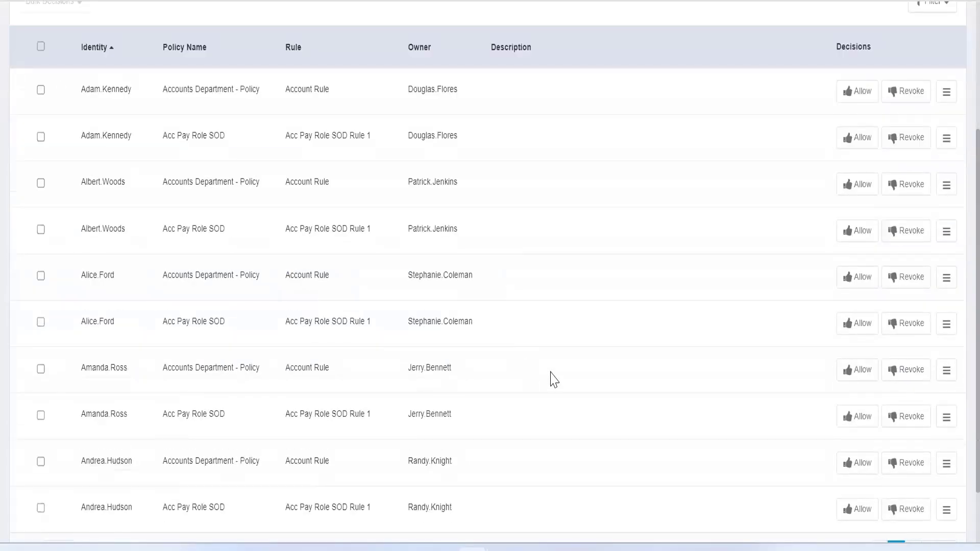
scroll(549, 379, down, 2)
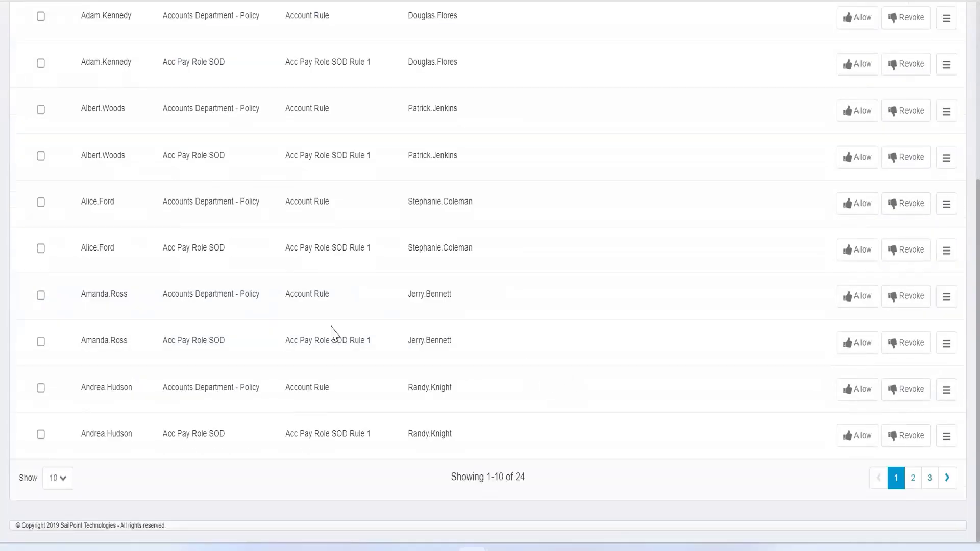
scroll(336, 335, up, 5)
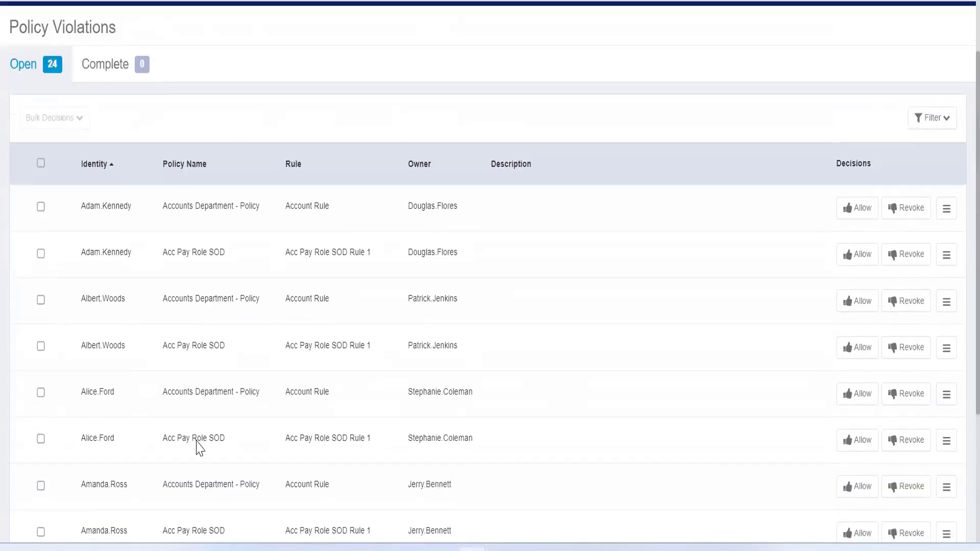
scroll(296, 313, down, 3)
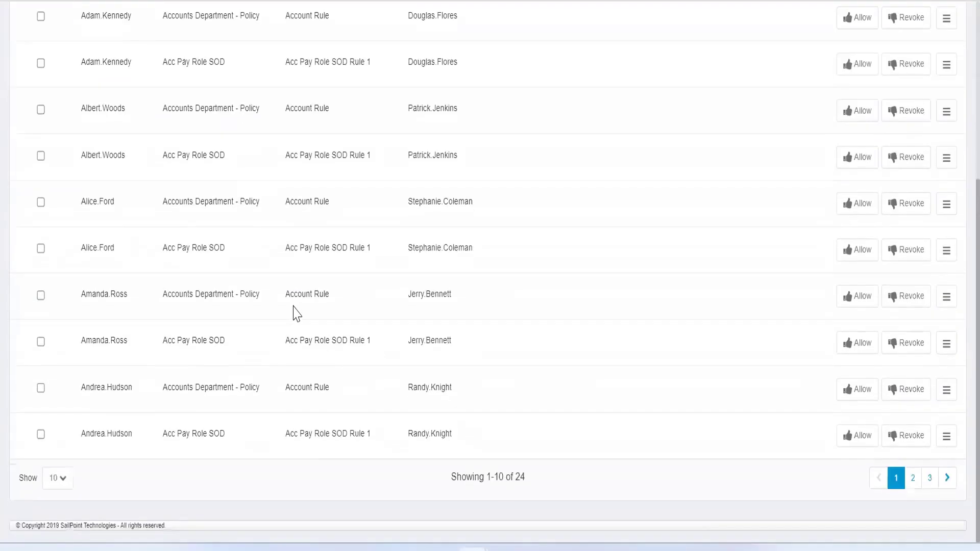
scroll(296, 313, up, 4)
click(96, 69)
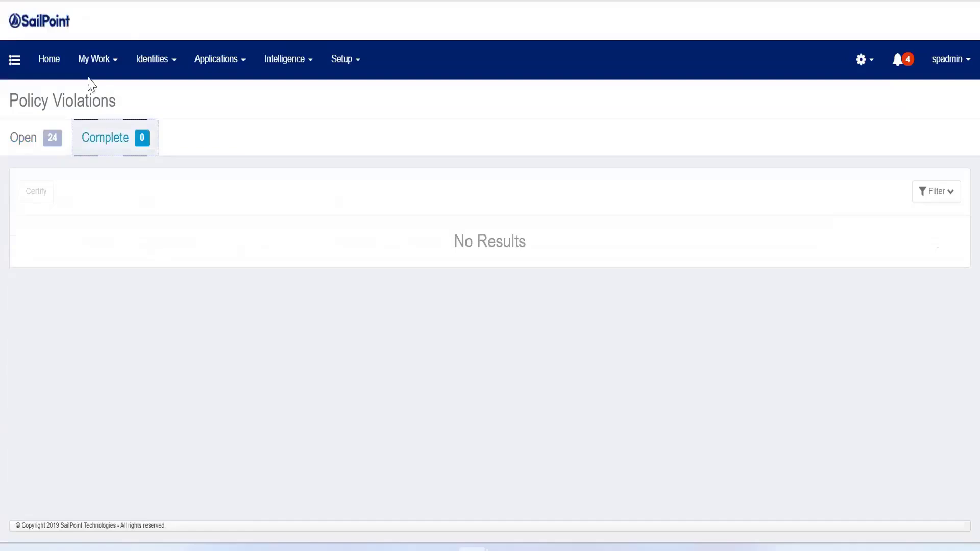
click(66, 65)
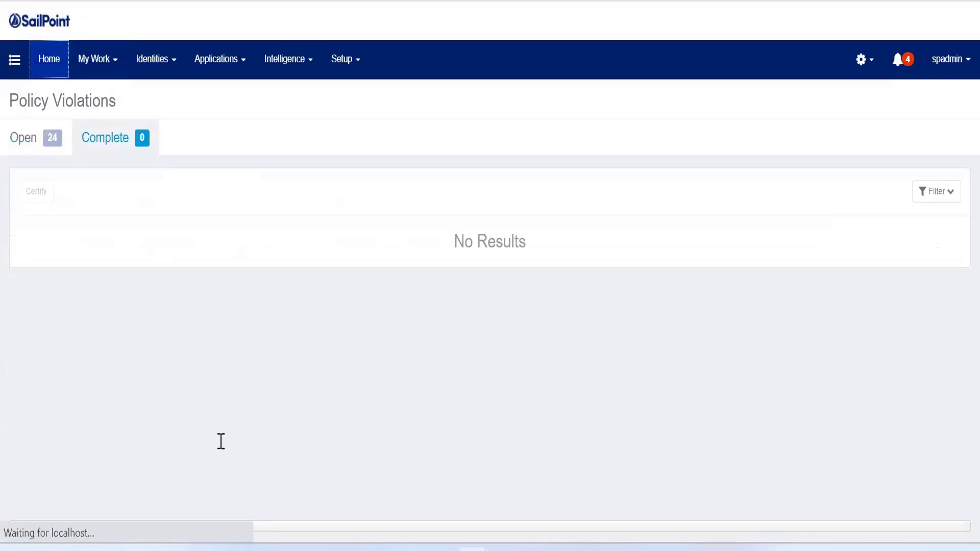
- Switch to the Notepad++ notes and add the indented bullet "- Validating Access / Renew Access / Audit Purpose" under Certification
key(alt+Tab)
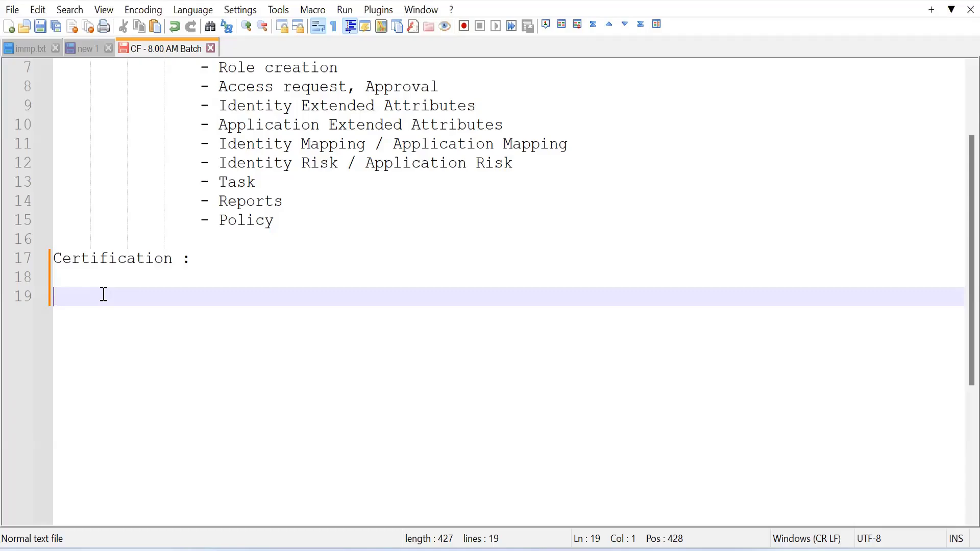
key(Tab)
key(Tab)
text(- Validating )
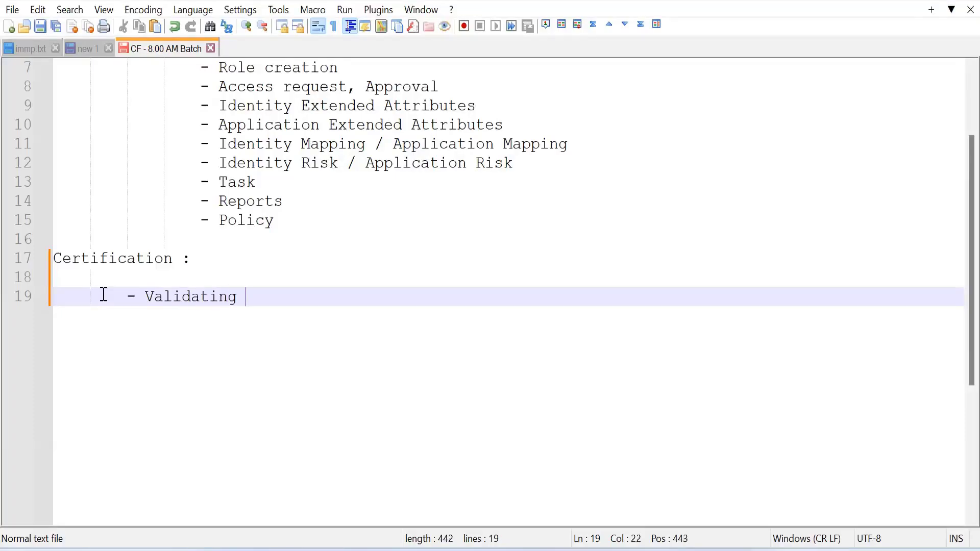
text(Access / )
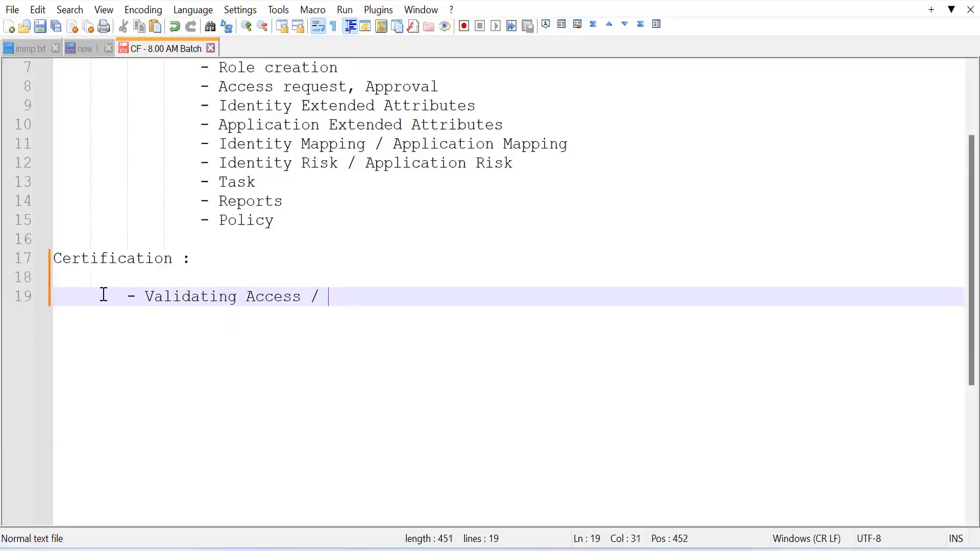
text(Renew Access)
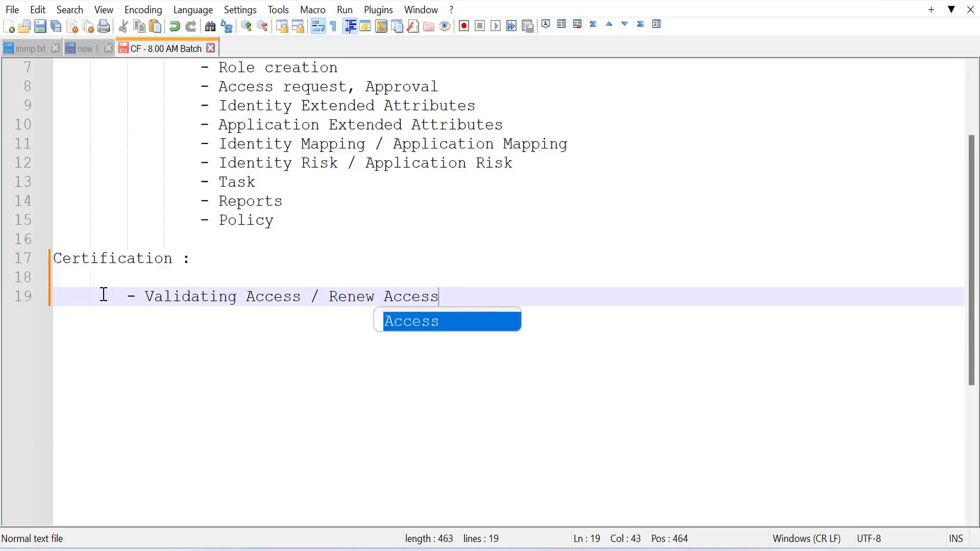
text( / Audi)
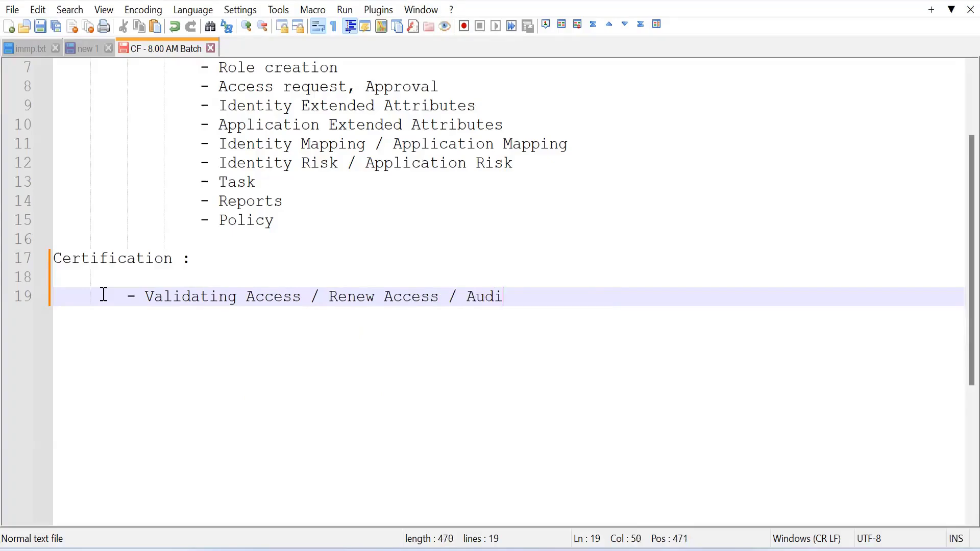
text(t Purpose)
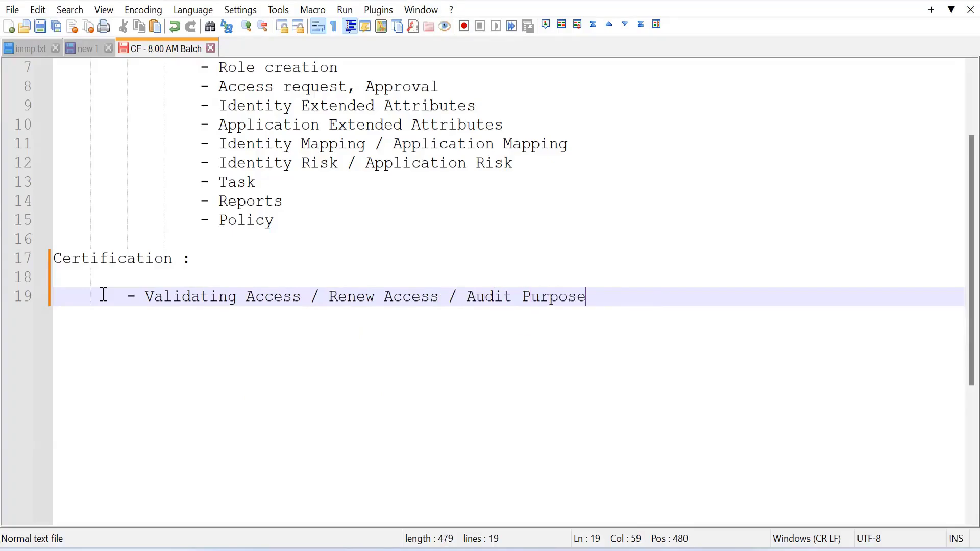
- Add the bullet "- User has the right access" under Certification, followed by an empty "-" bullet at the same indent
key(Return)
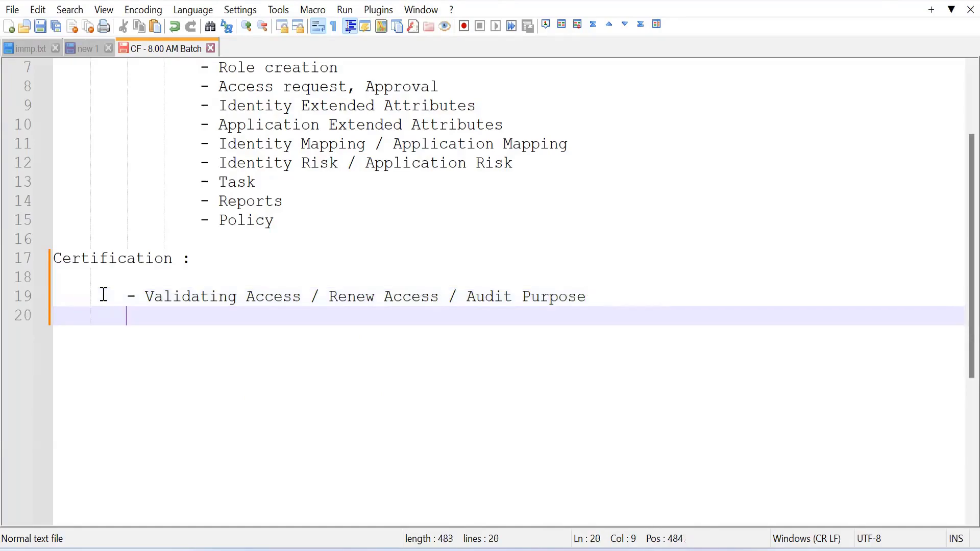
text(- User )
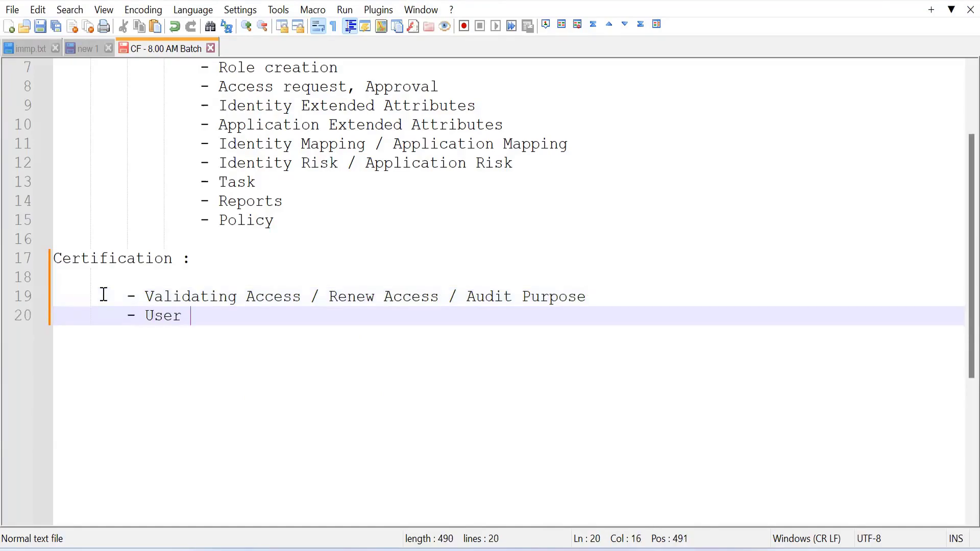
text(has the right access)
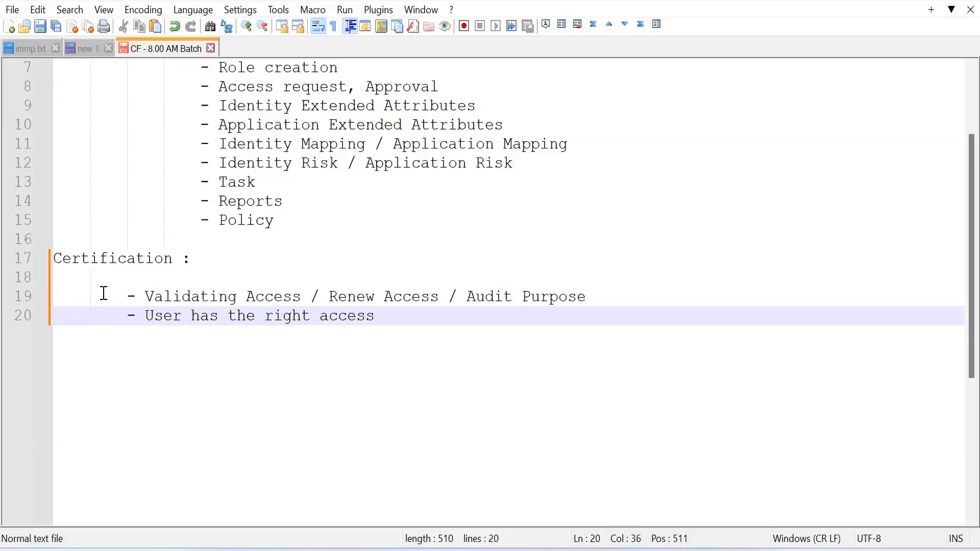
key(Return)
text(-)
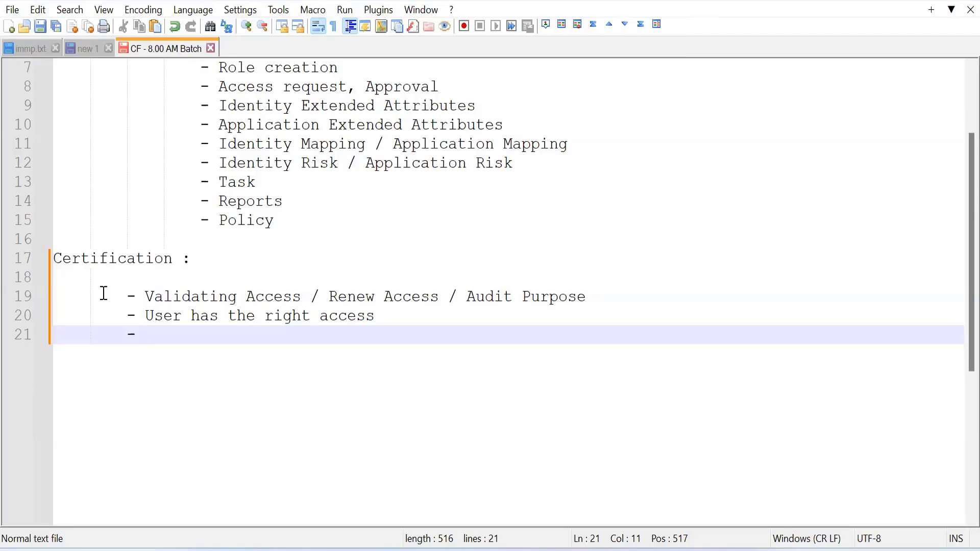
- Add the unindented heading "Type of Certification :" below the Certification bullets, followed by a blank line
key(Return)
key(BackSpace)
key(BackSpace)
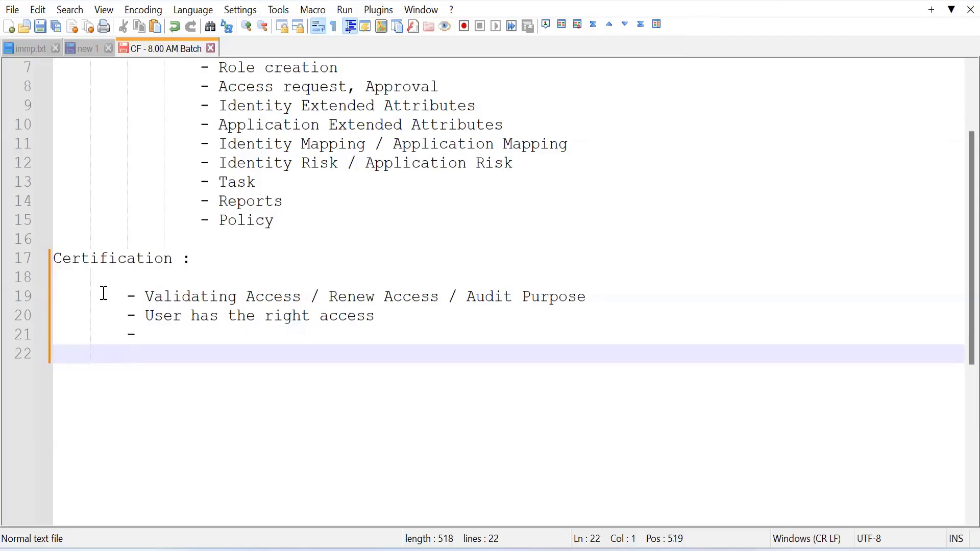
text(Type of Certifica)
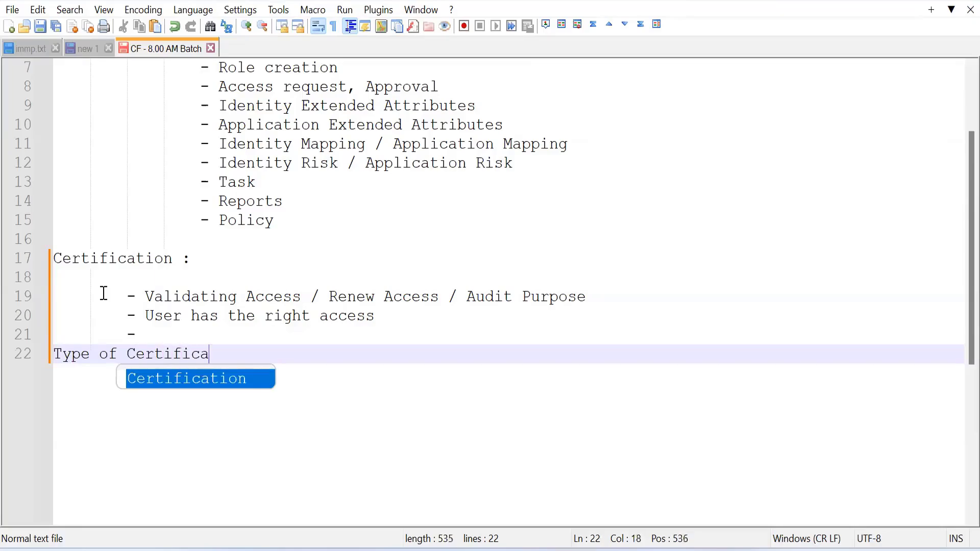
text(tion )
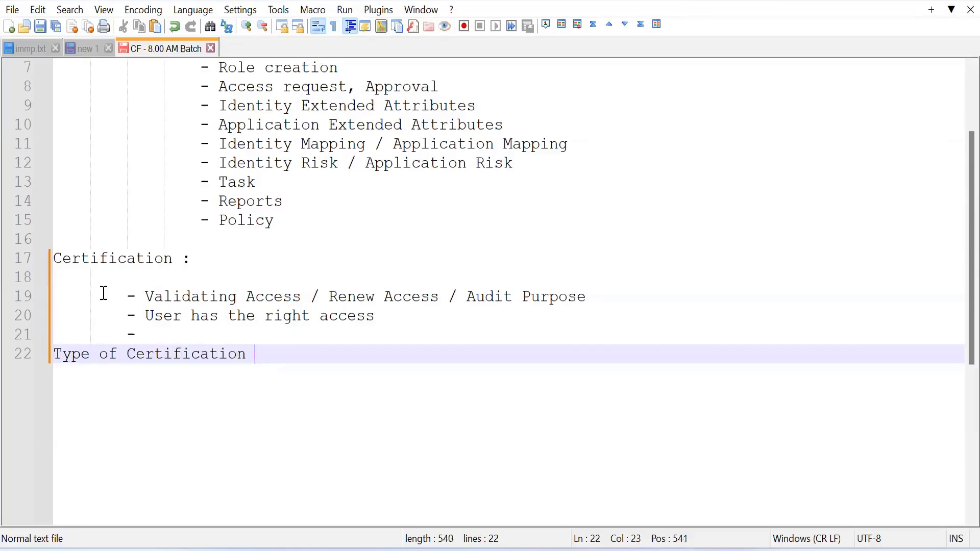
text(:)
key(Return)
key(Return)
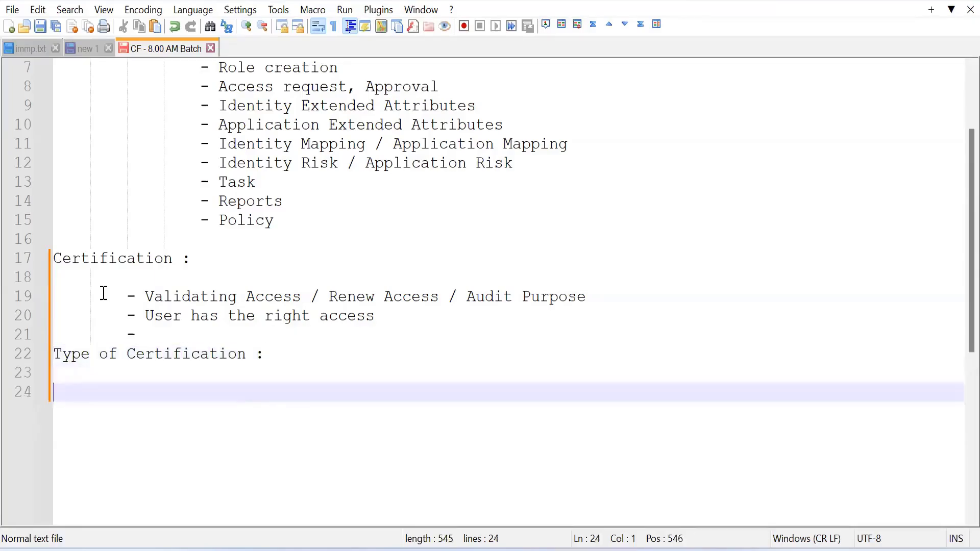
- Add the bullet "- Manager Certification" indented three levels under Type of Certification, followed by an empty "-" bullet
key(Tab)
key(Tab)
key(Tab)
text(- Manager )
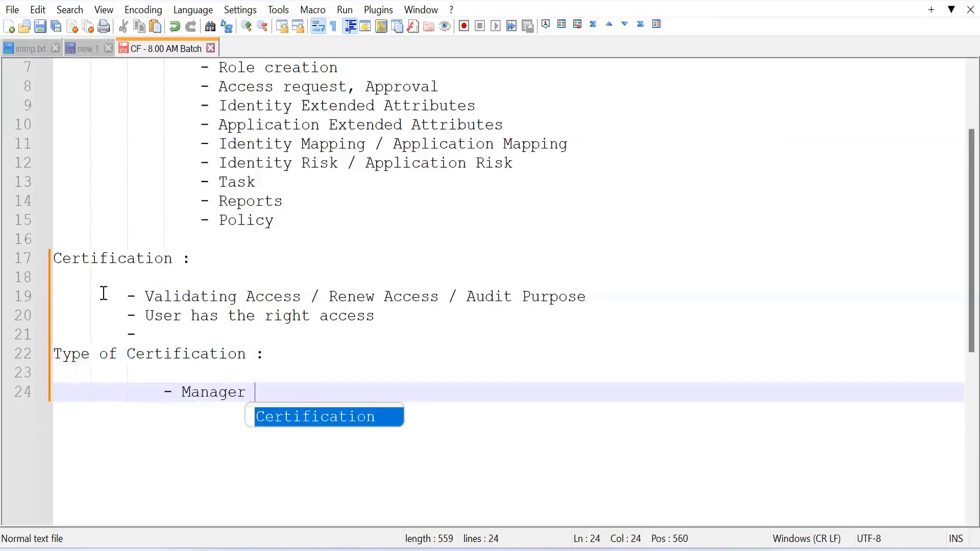
text(Certificat)
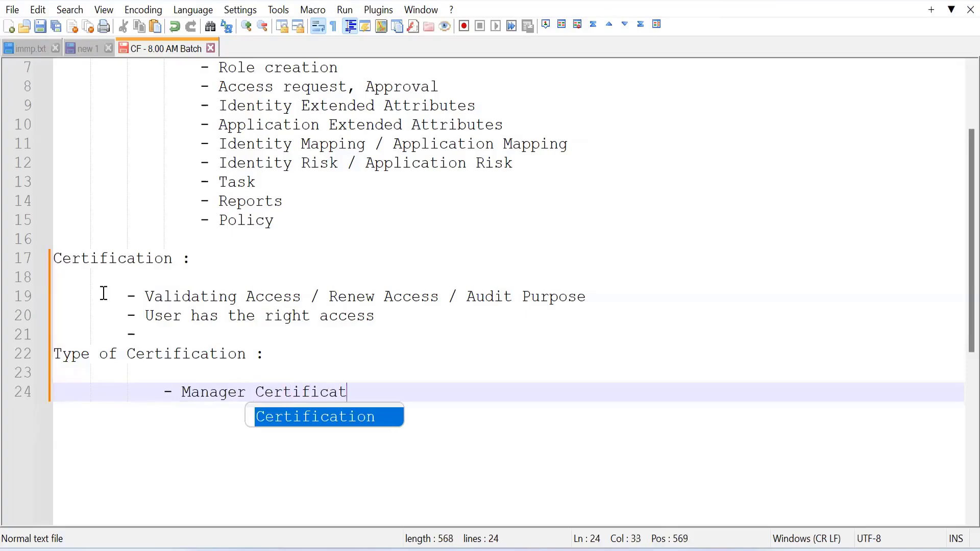
text(ion)
key(Return)
key(Return)
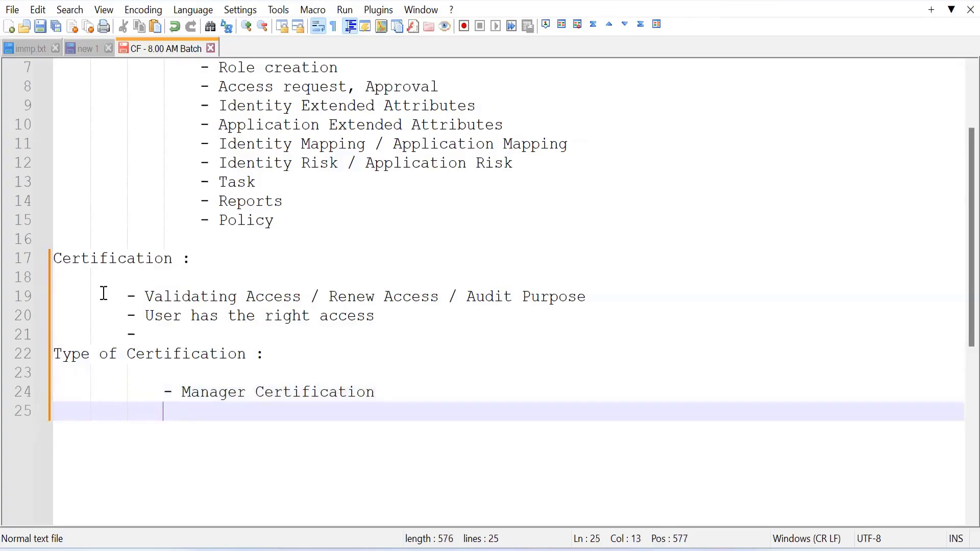
text(-)
drag(587, 299, 469, 300)
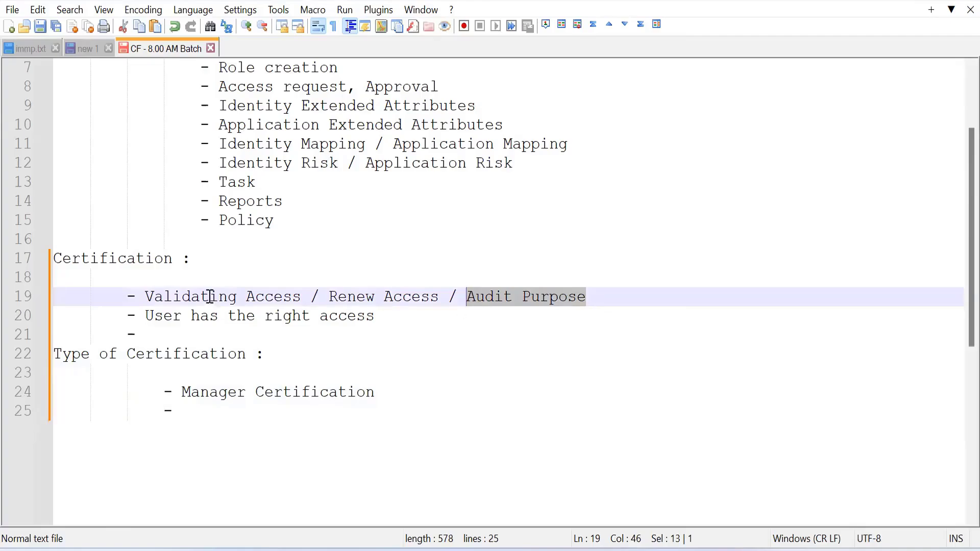
drag(201, 258, 109, 258)
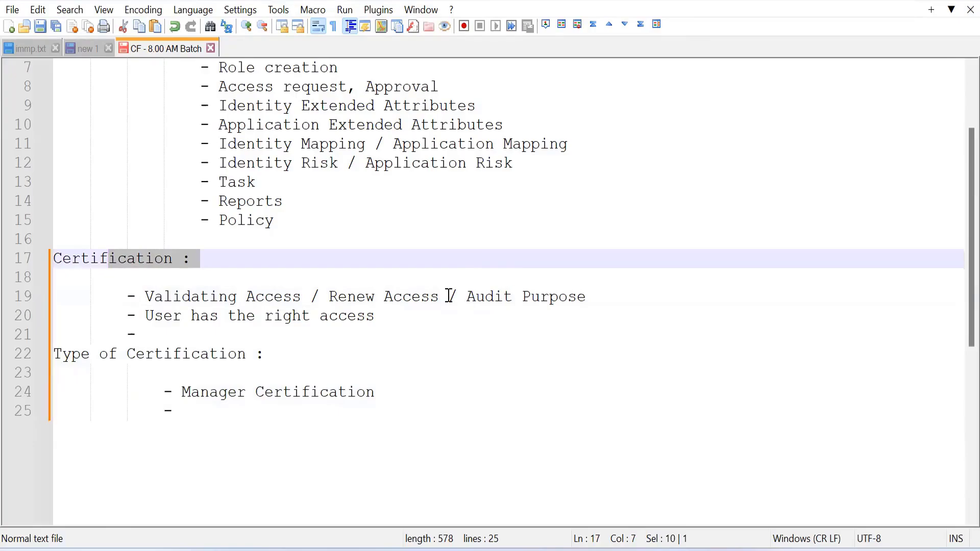
drag(449, 291, 151, 294)
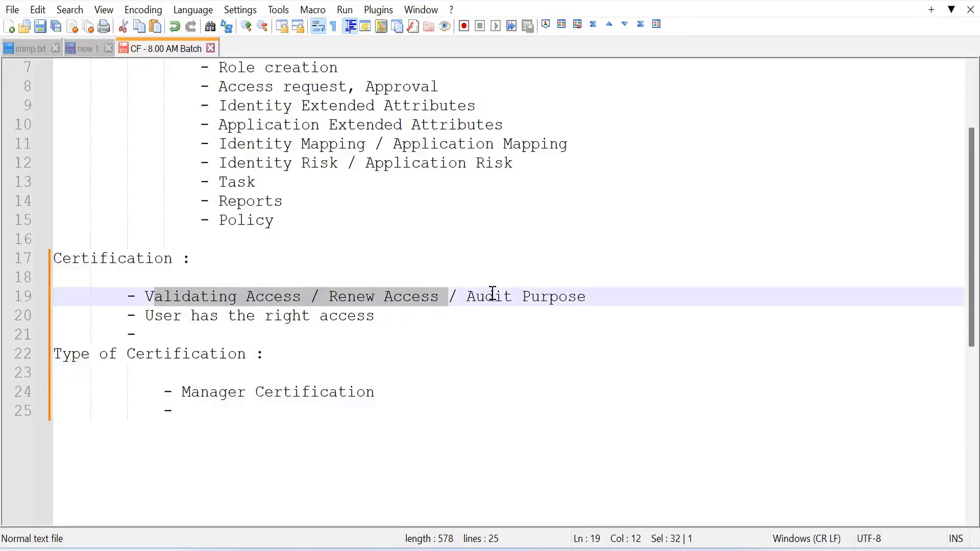
drag(468, 298, 586, 298)
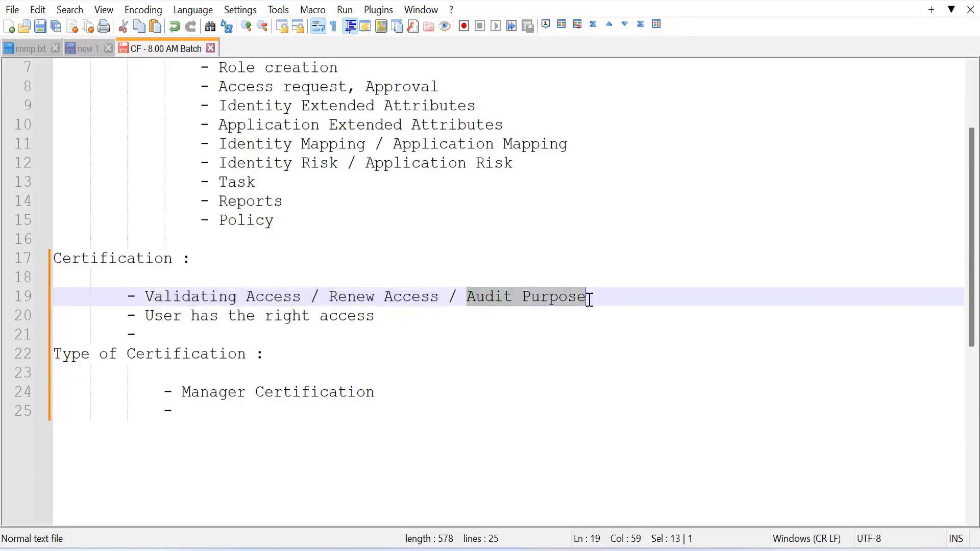